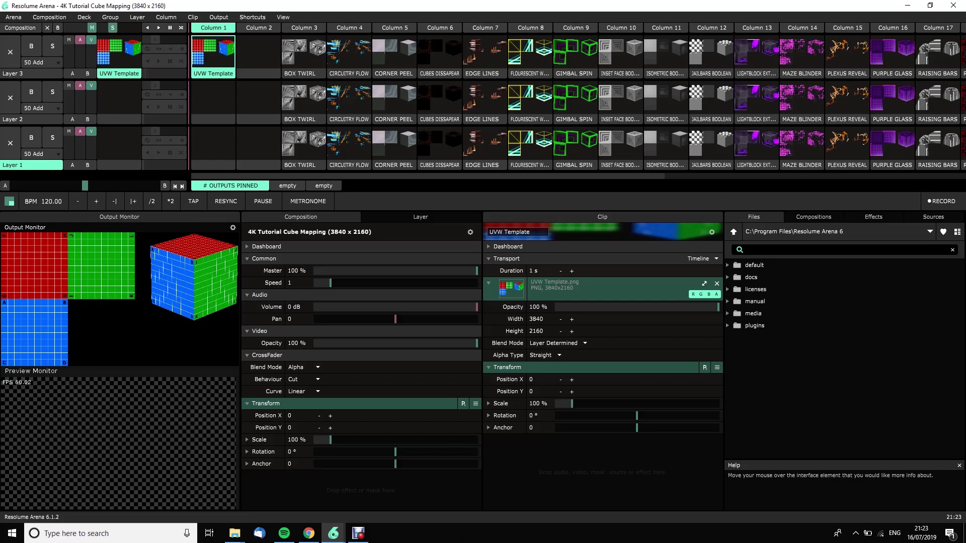
# Open the Advanced Output setup and start a new output preset
pyautogui.click(219, 18)
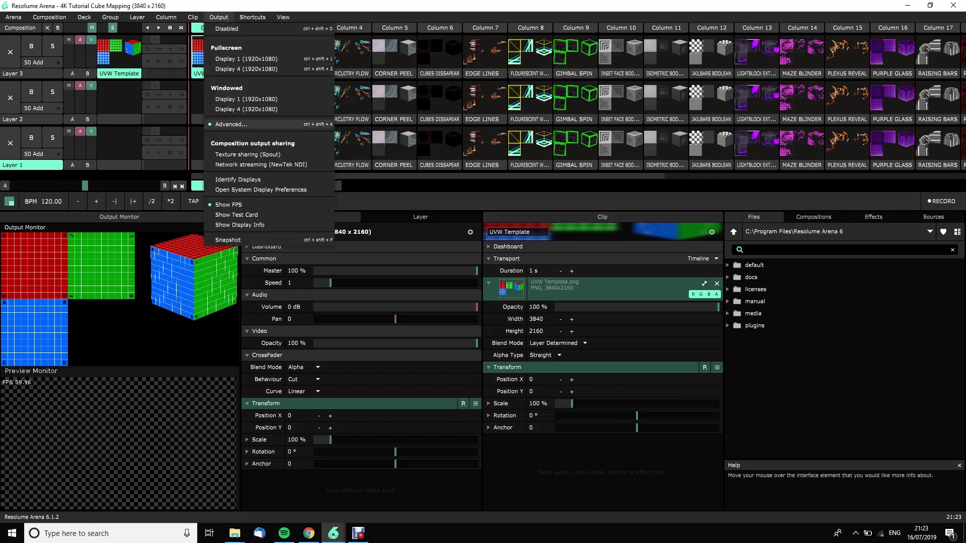
pyautogui.click(228, 125)
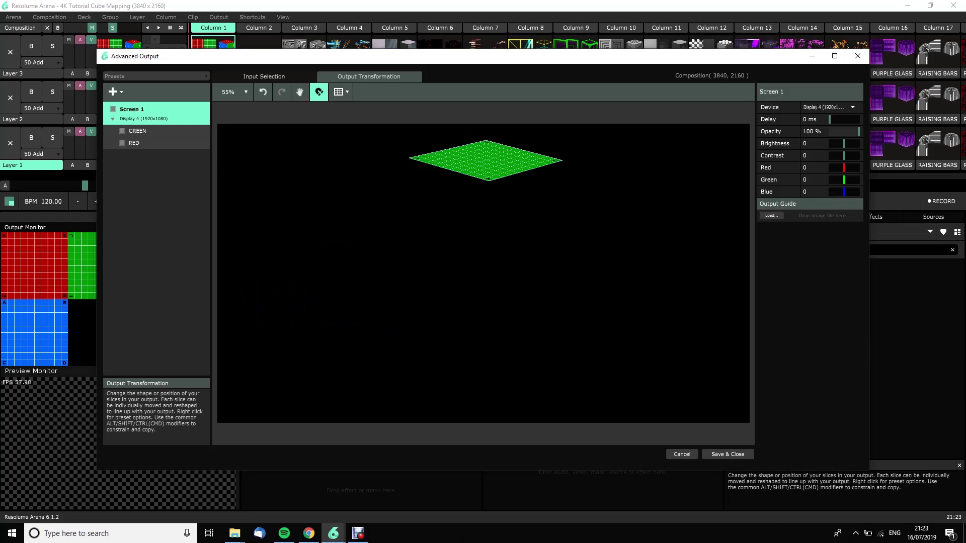
pyautogui.click(264, 76)
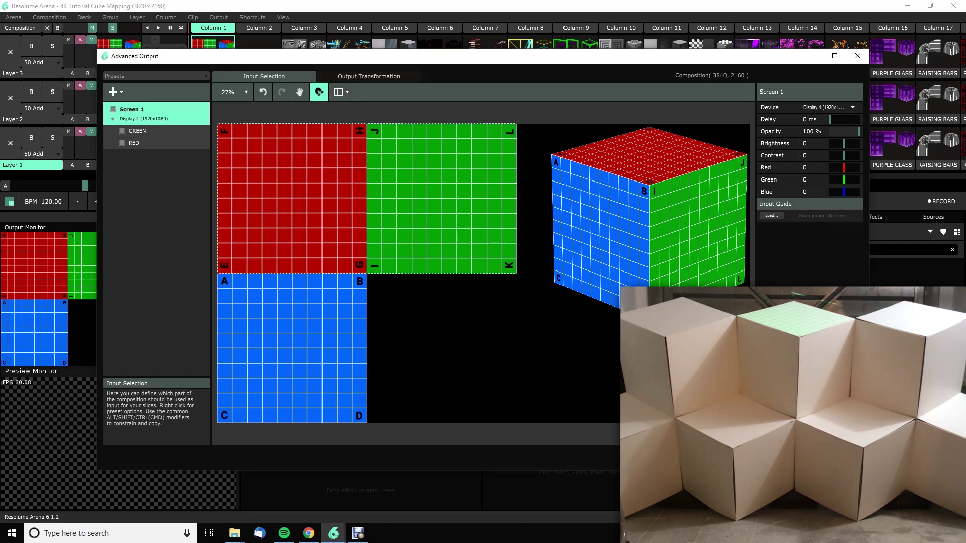
pyautogui.click(138, 130)
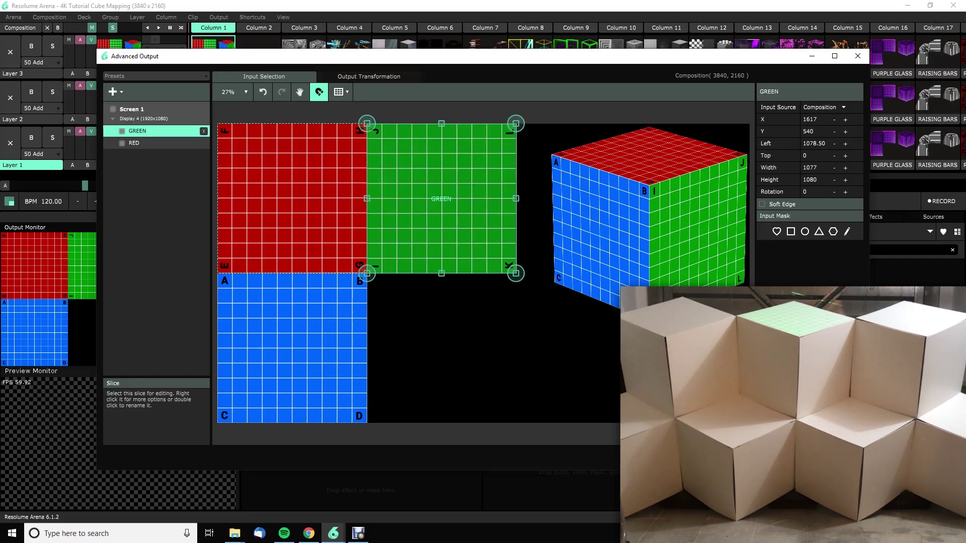
pyautogui.click(156, 76)
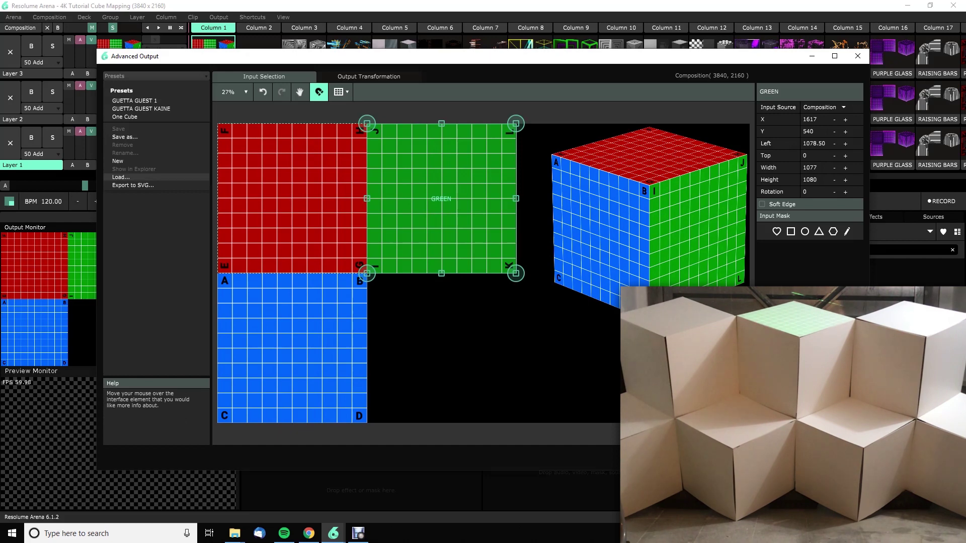
pyautogui.click(118, 161)
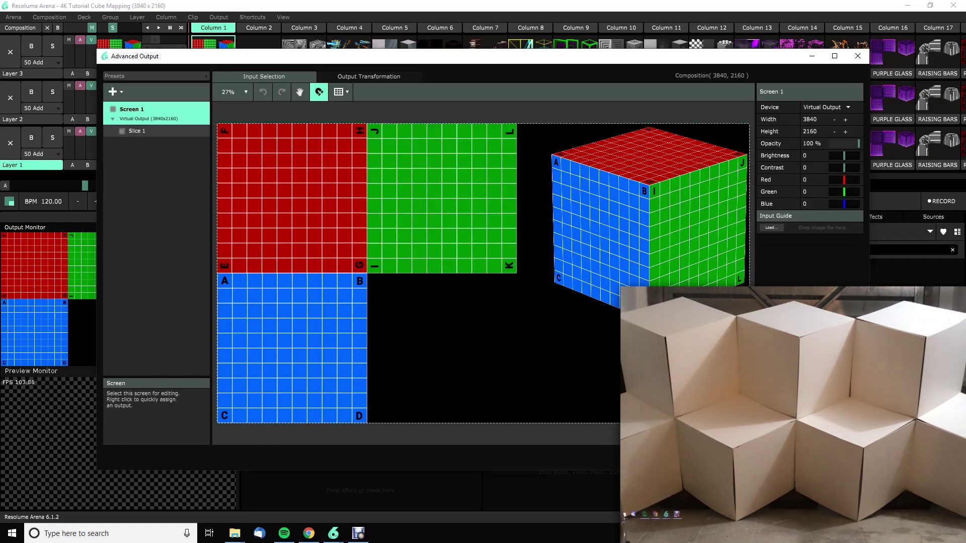
# Reposition the Advanced Output window and assign Screen 1 to Display 4 (1920x1080)
pyautogui.moveTo(353, 55); pyautogui.dragTo(363, 255)
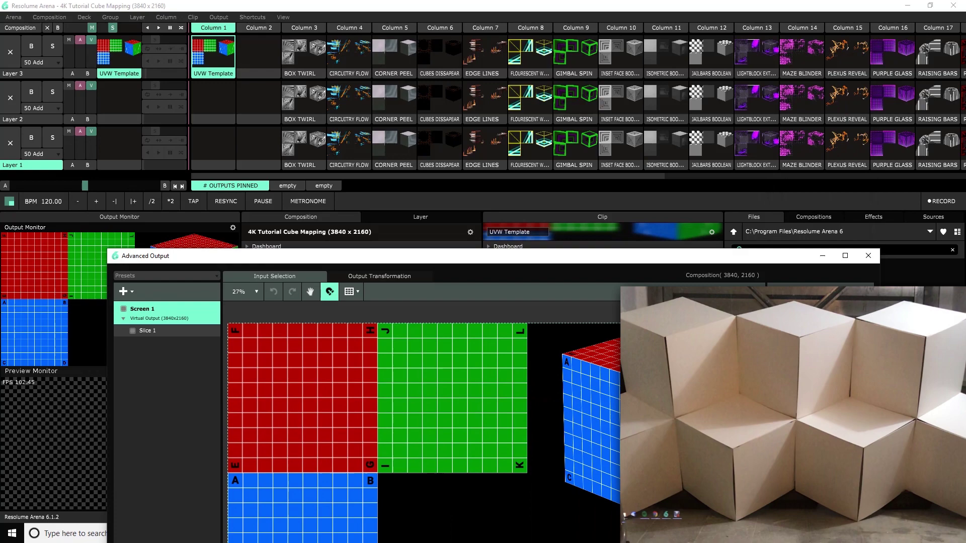
pyautogui.moveTo(464, 255); pyautogui.dragTo(432, 74)
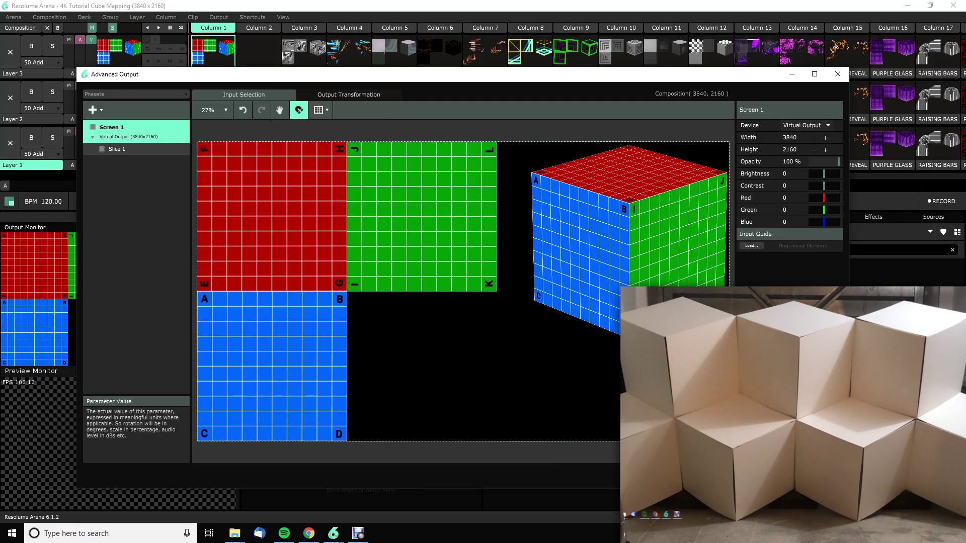
pyautogui.click(806, 125)
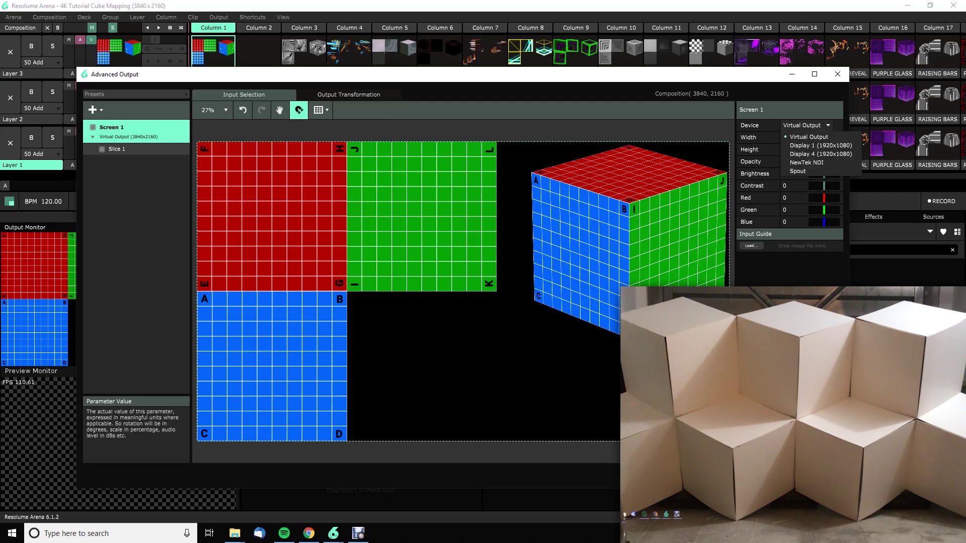
pyautogui.click(805, 153)
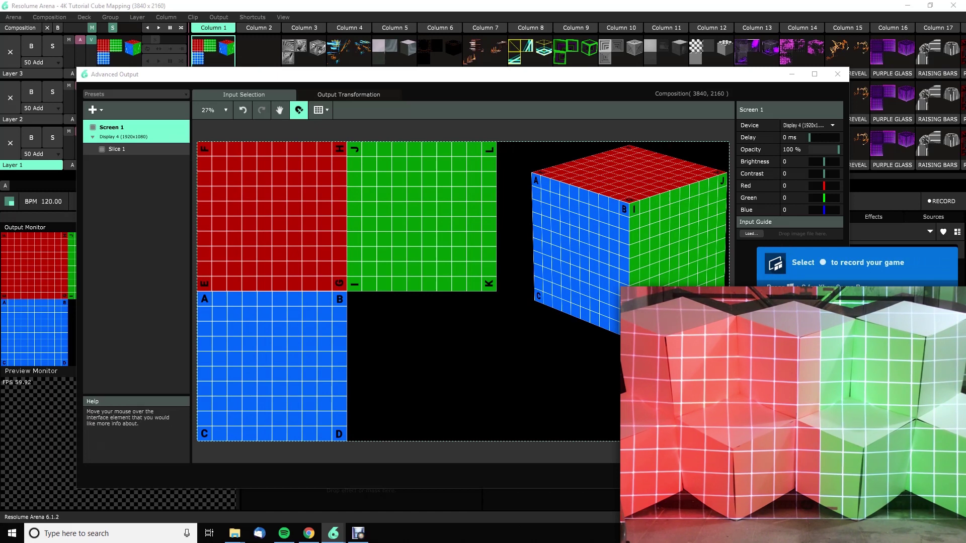
# Resize Slice 1 in the output transformation to 1920 x 1080 and move it to the display's origin so it fills the screen
pyautogui.click(348, 95)
pyautogui.click(117, 149)
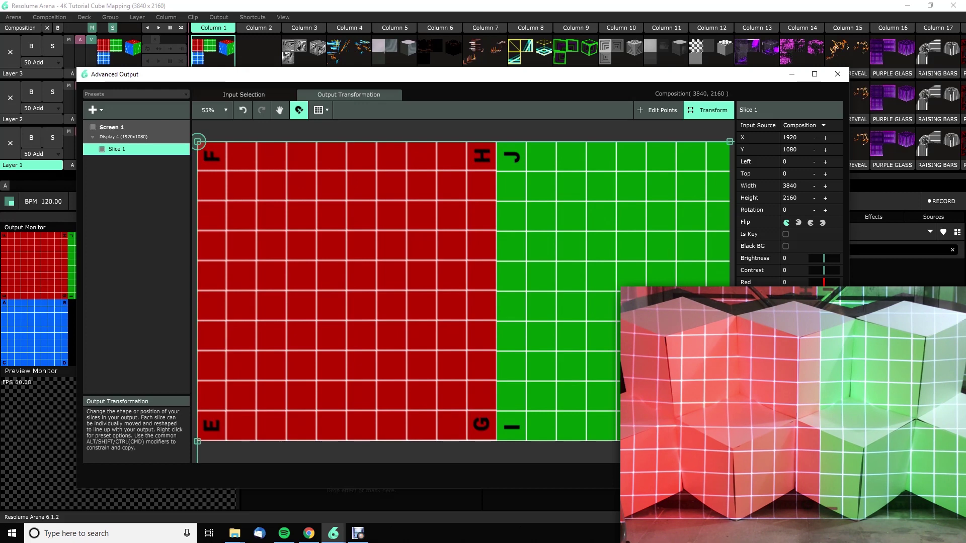
pyautogui.click(793, 186)
pyautogui.write('1920')
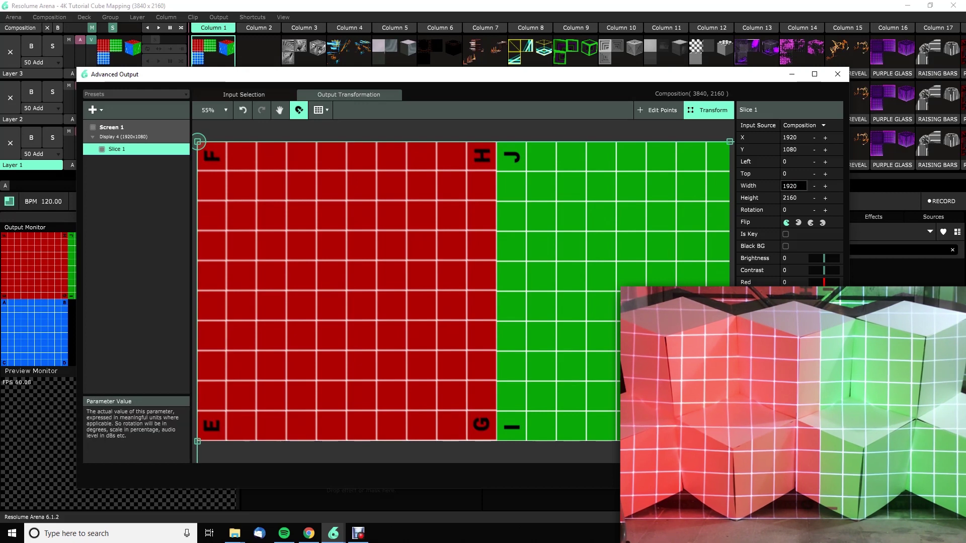
pyautogui.press('Tab')
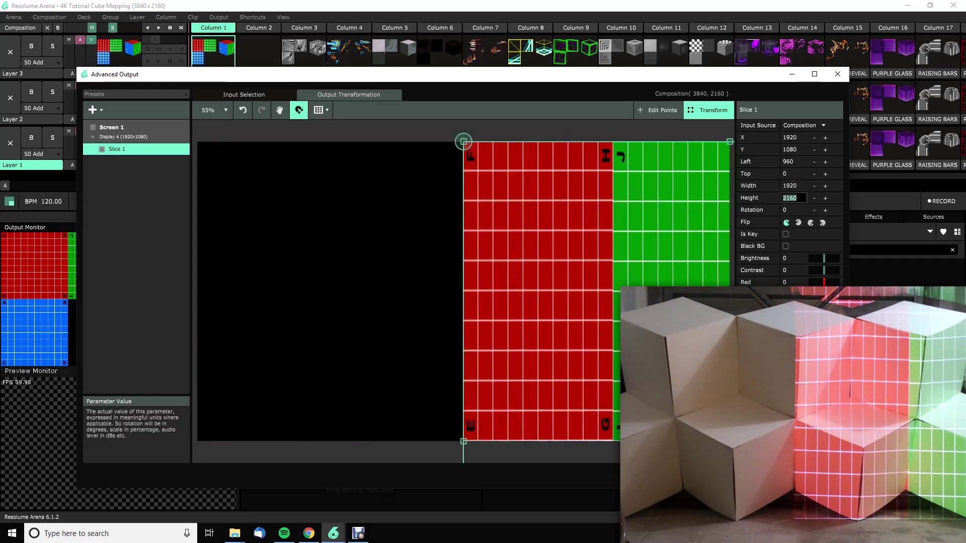
pyautogui.write('1080')
pyautogui.press('Return')
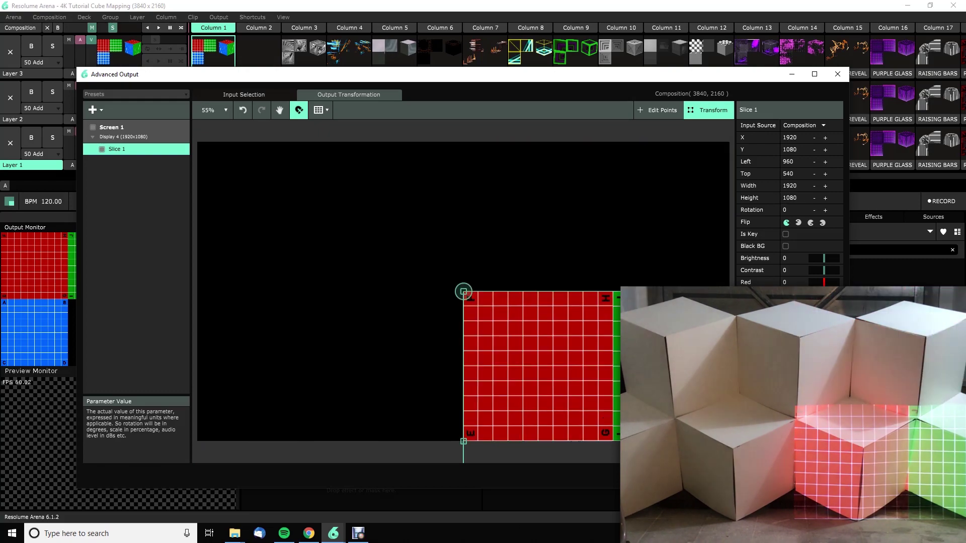
pyautogui.moveTo(544, 362); pyautogui.dragTo(277, 212)
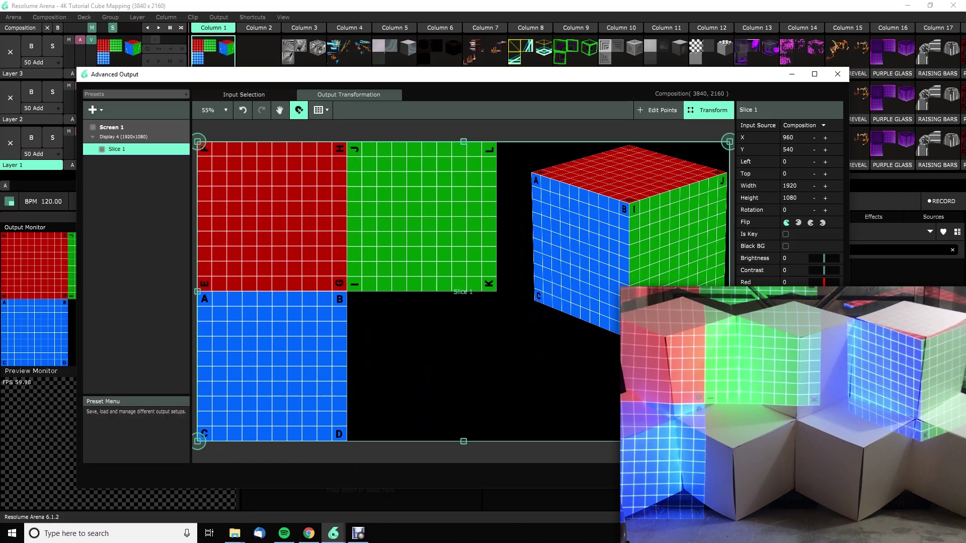
pyautogui.click(244, 95)
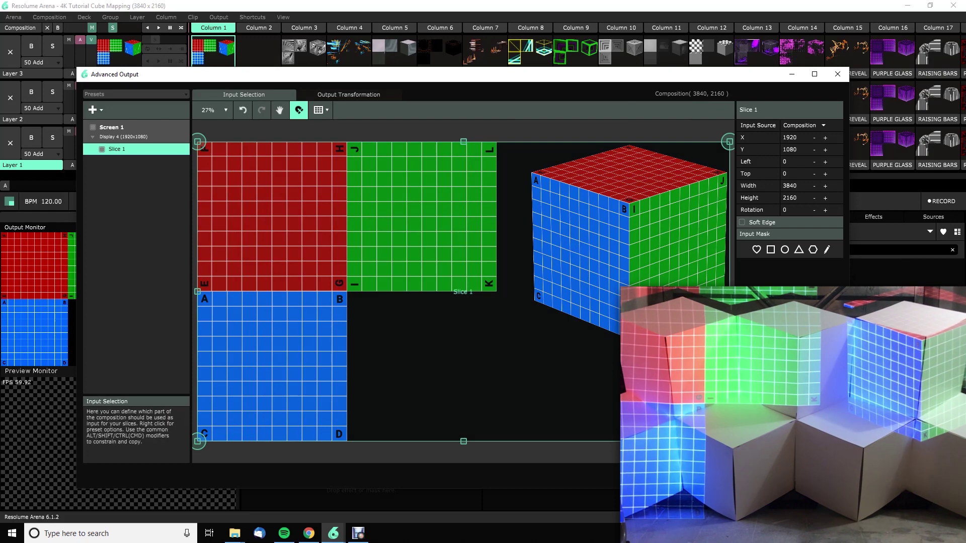
pyautogui.click(95, 110)
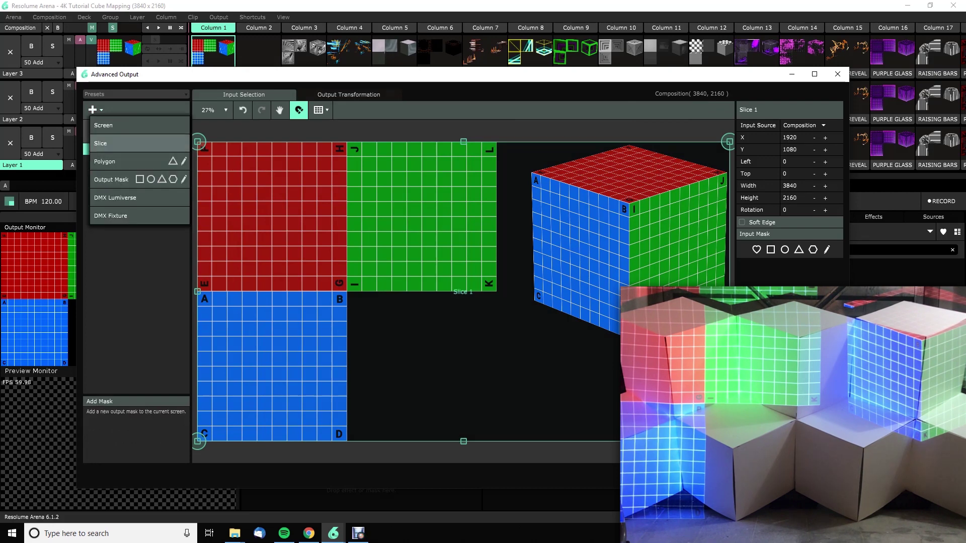
pyautogui.press('Escape')
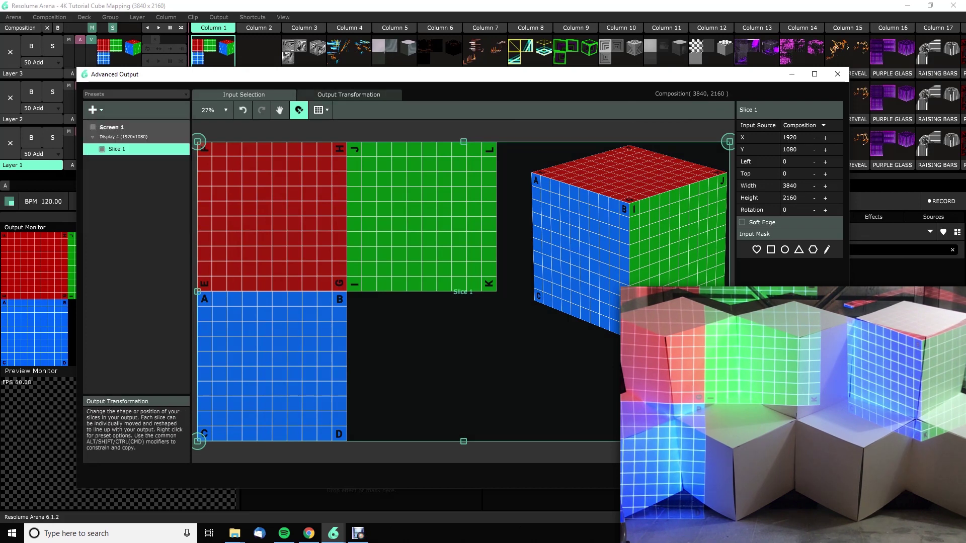
pyautogui.click(349, 95)
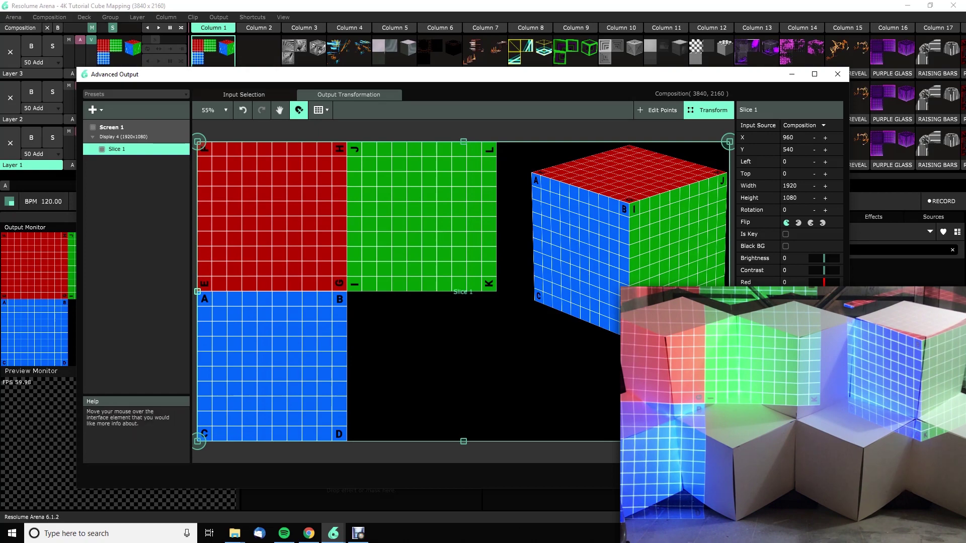
# Crop Slice 1's input selection to the red square, about 1082 x 1080, and set its X position to 540
pyautogui.click(244, 95)
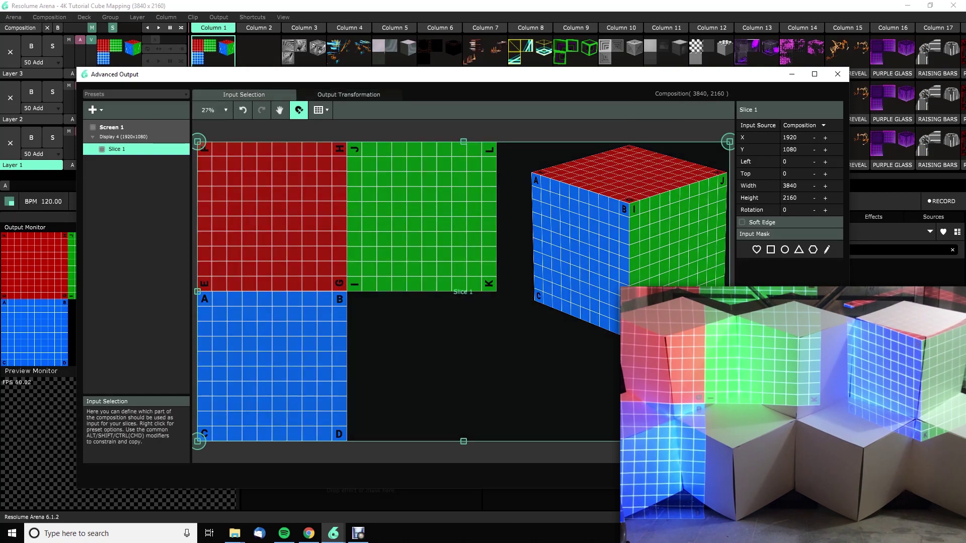
pyautogui.moveTo(729, 441); pyautogui.dragTo(346, 291)
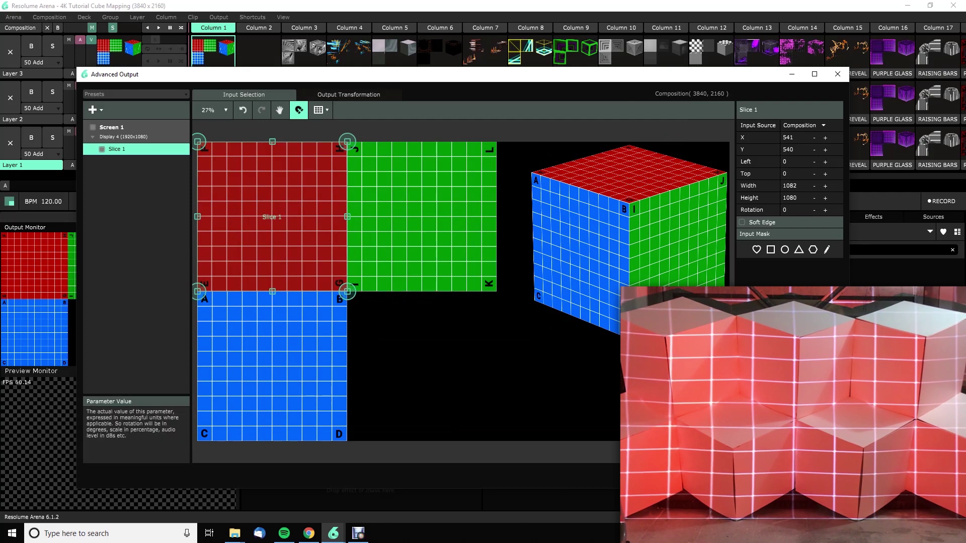
pyautogui.click(788, 137)
pyautogui.write('540')
pyautogui.press('Return')
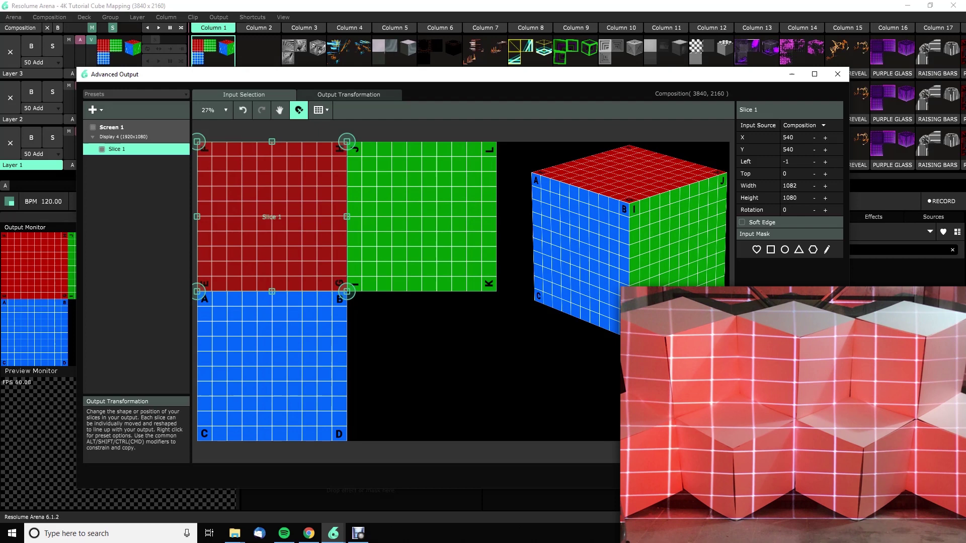
# Rename Slice 1 as RED
pyautogui.click(776, 109)
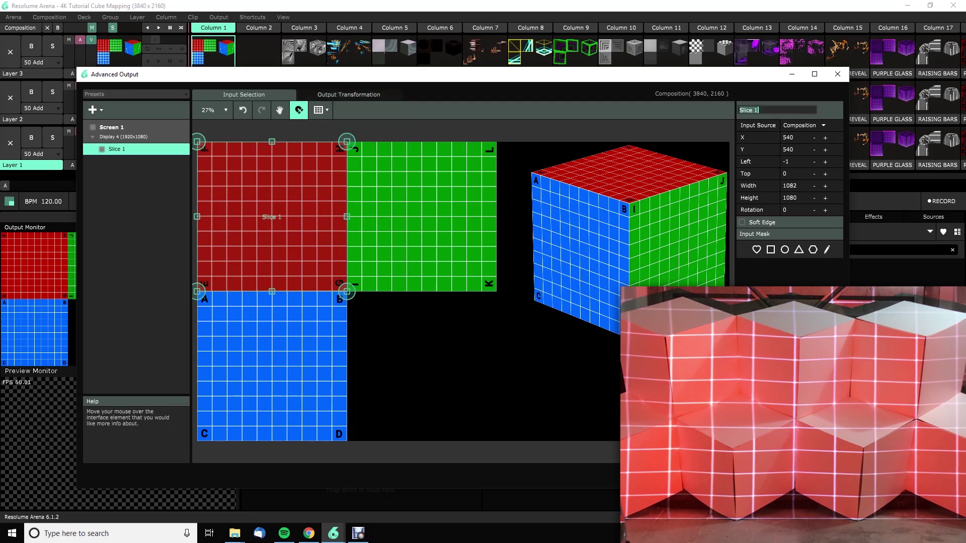
pyautogui.write('RED')
pyautogui.press('Return')
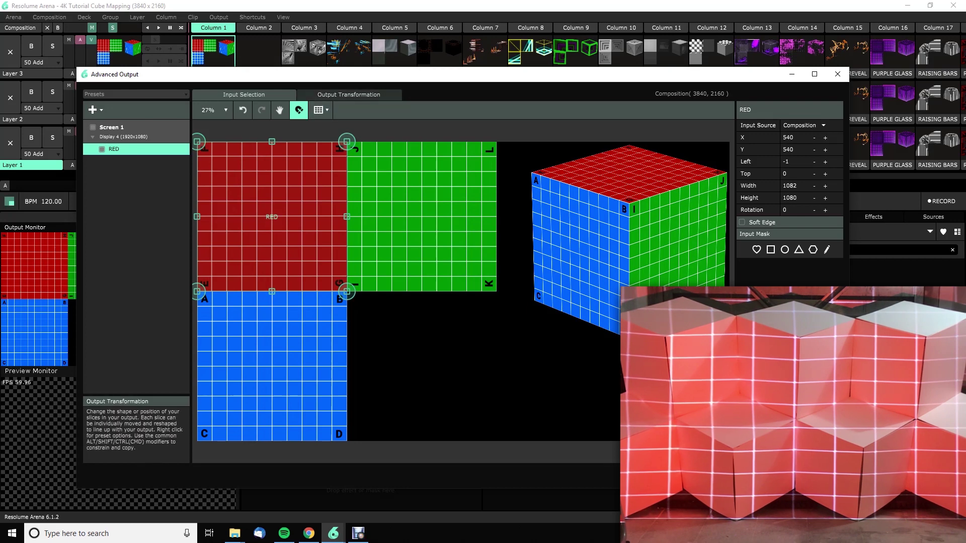
# Edit the RED slice's output points, moving all four corners onto the upper middle cube's top face, about 561 x 145 overall
pyautogui.click(348, 95)
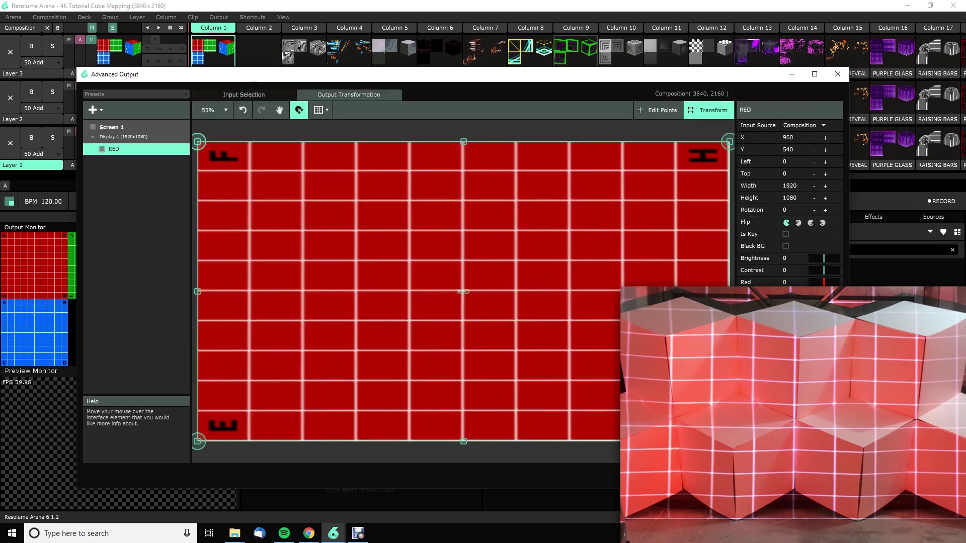
pyautogui.click(658, 110)
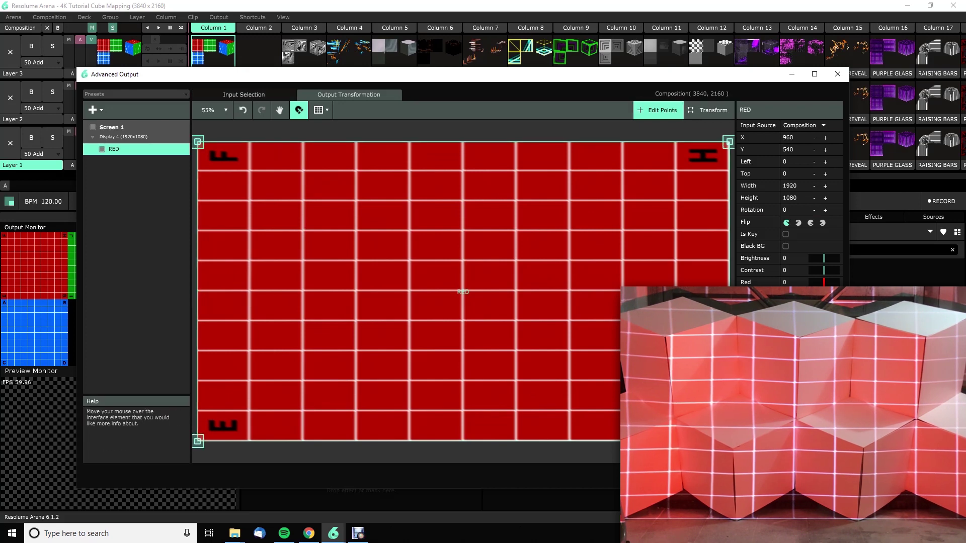
pyautogui.click(244, 95)
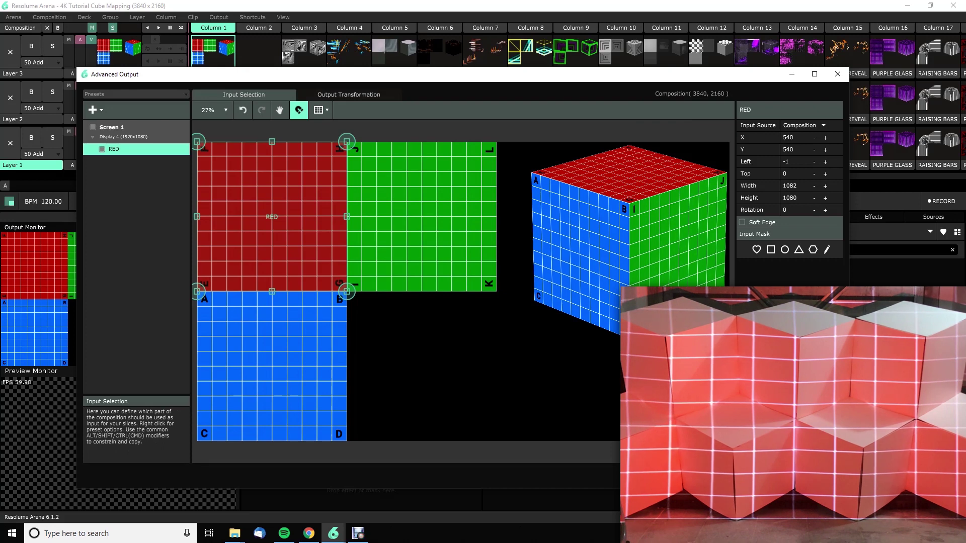
pyautogui.click(348, 94)
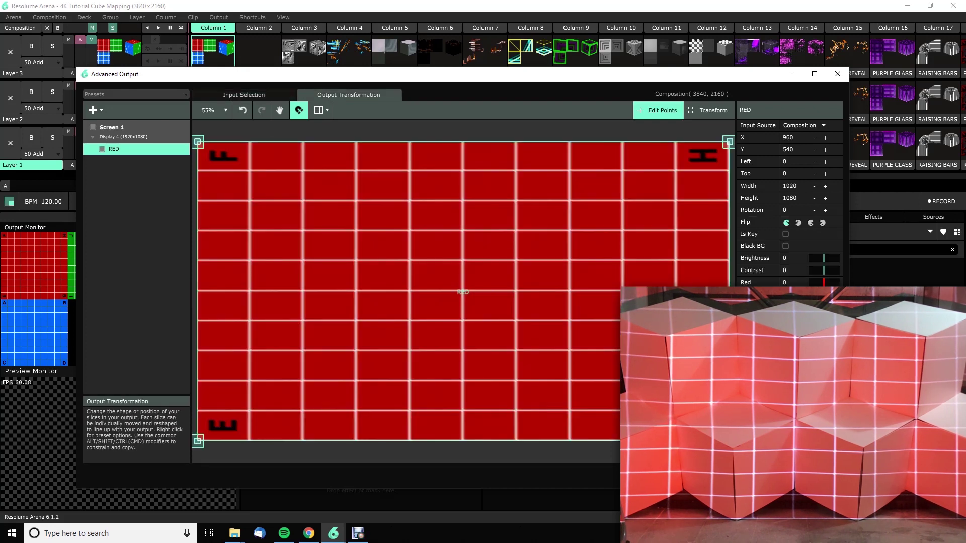
pyautogui.moveTo(198, 142); pyautogui.dragTo(460, 159)
pyautogui.moveTo(198, 441); pyautogui.dragTo(387, 177)
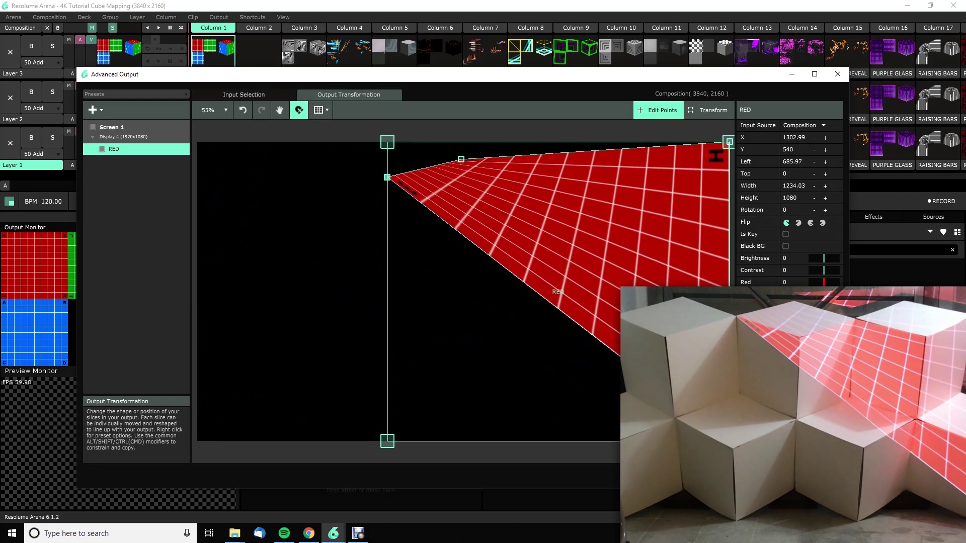
pyautogui.moveTo(728, 441); pyautogui.dragTo(467, 200)
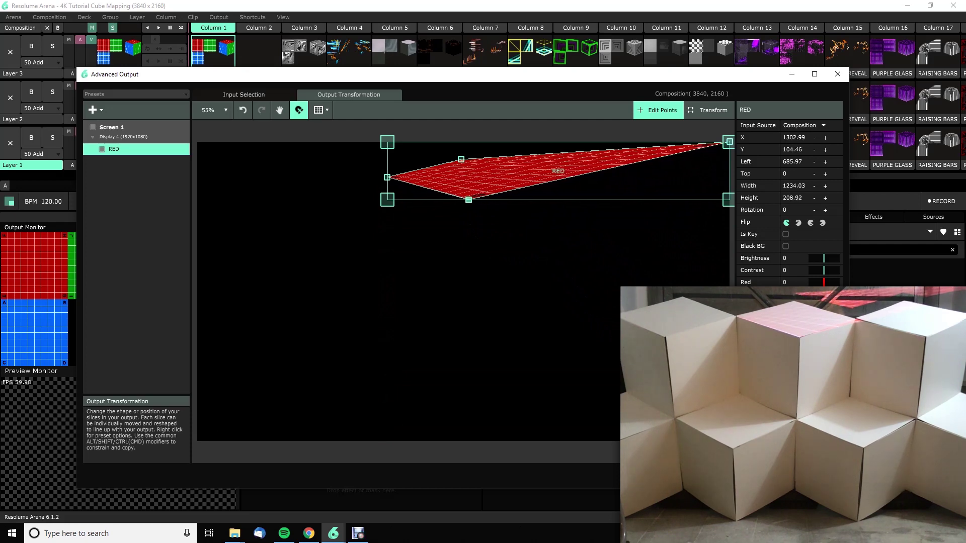
pyautogui.moveTo(729, 142); pyautogui.dragTo(542, 178)
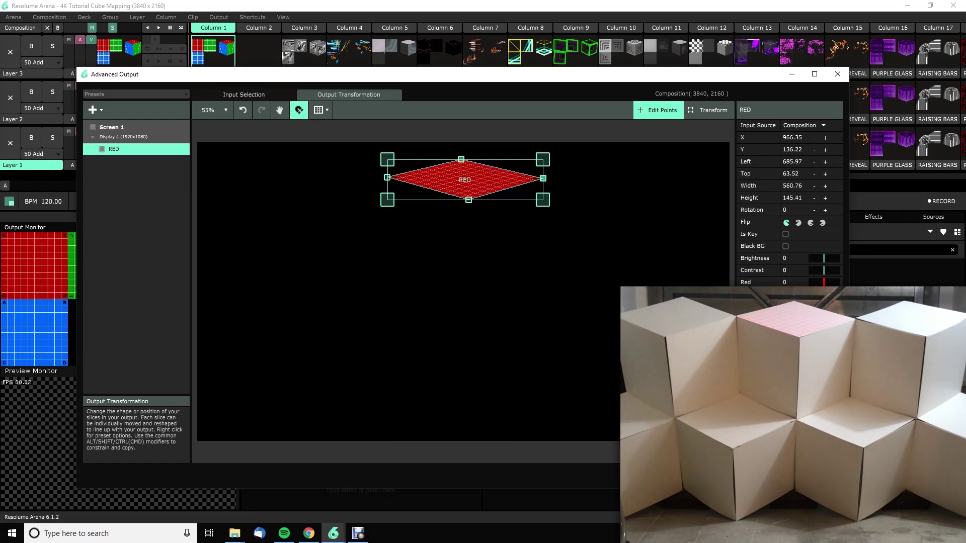
# Fine-tune the RED slice's four output corners to the cube's top face edges, about 551 x 144 overall
pyautogui.moveTo(461, 159); pyautogui.dragTo(464, 159)
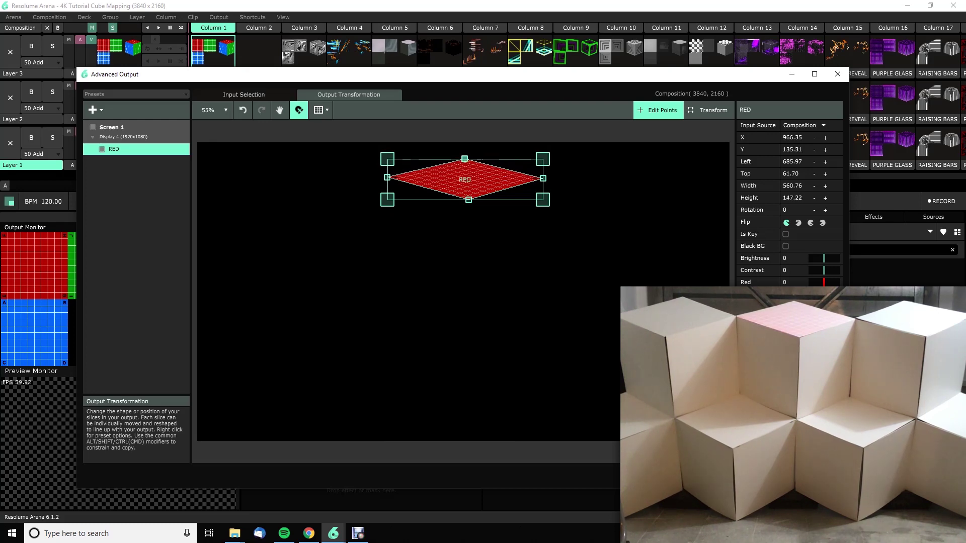
pyautogui.moveTo(387, 177); pyautogui.dragTo(389, 177)
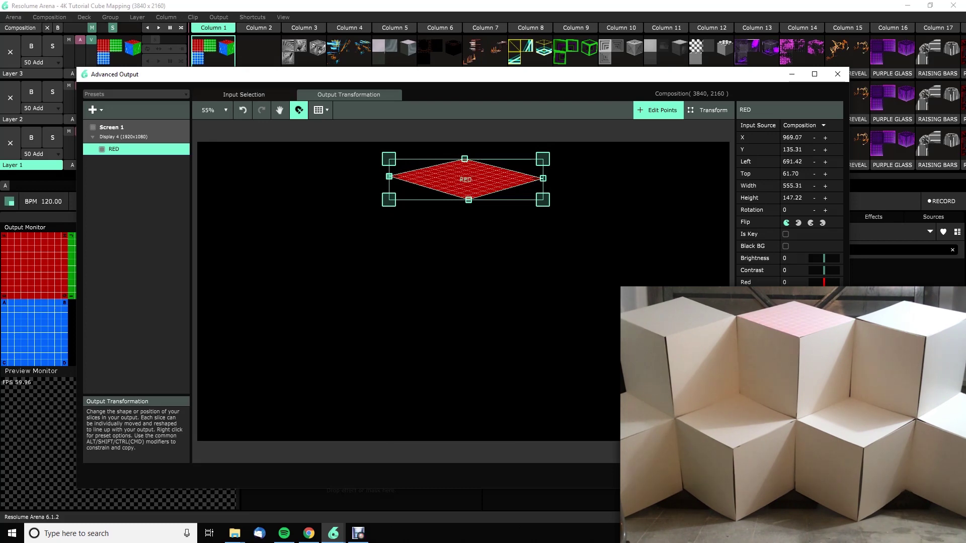
pyautogui.moveTo(468, 200); pyautogui.dragTo(469, 199)
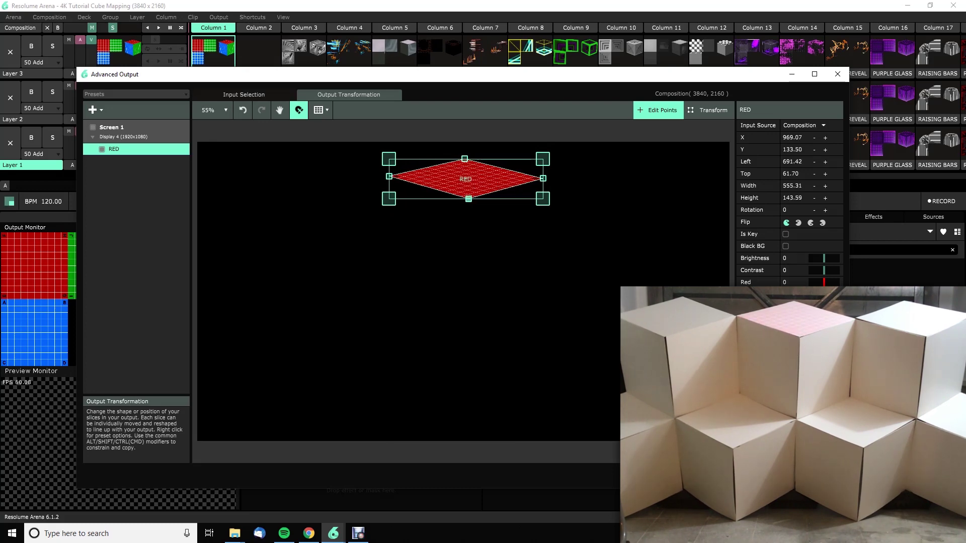
pyautogui.scroll(6, 468, 199)
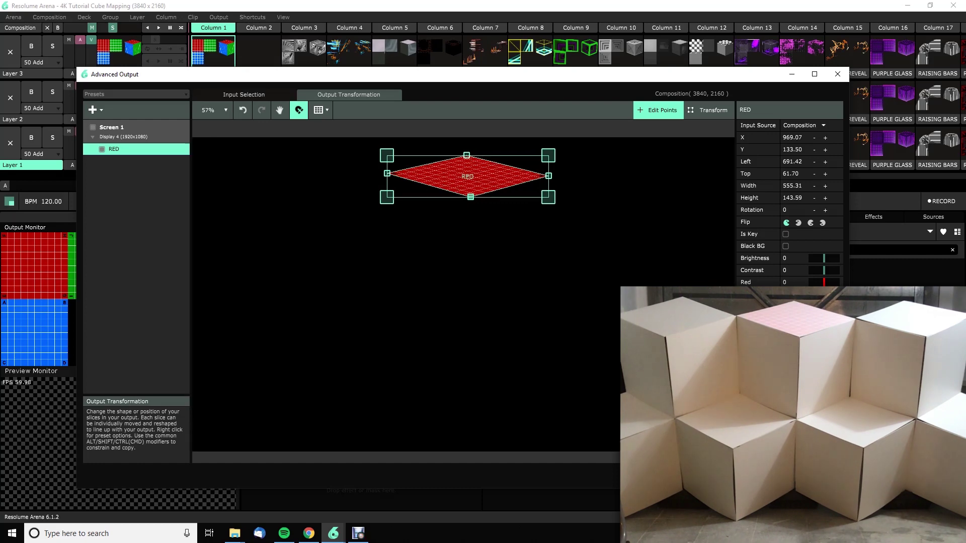
pyautogui.moveTo(466, 162); pyautogui.dragTo(469, 245)
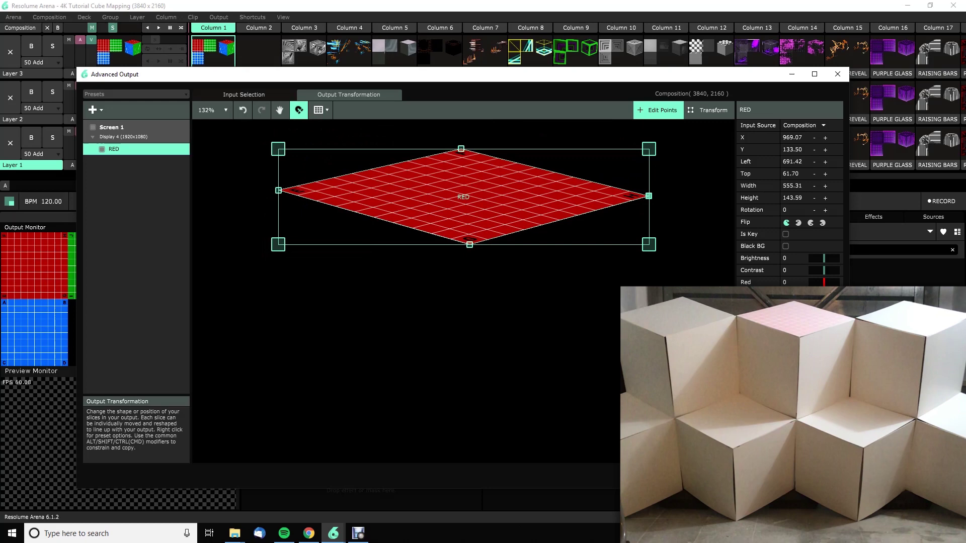
pyautogui.moveTo(649, 196); pyautogui.dragTo(646, 196)
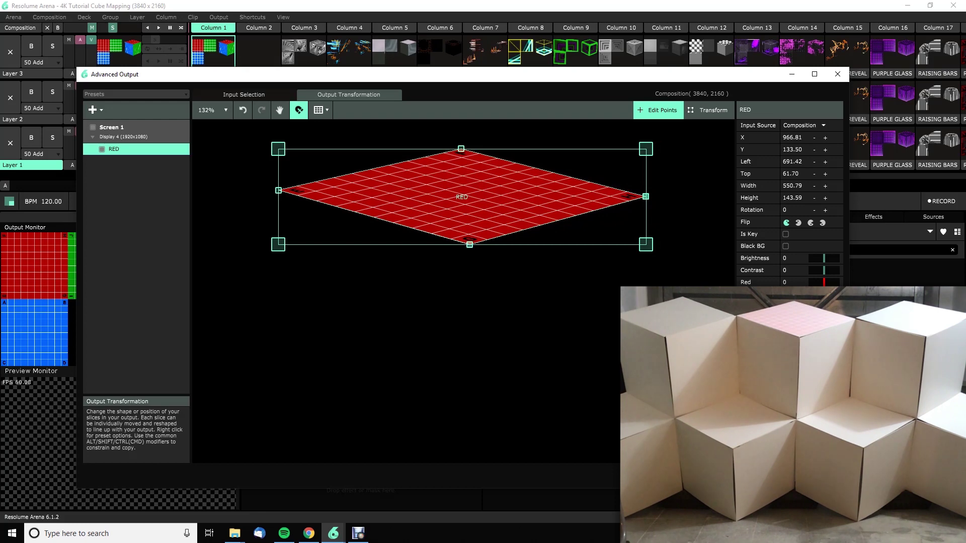
pyautogui.moveTo(469, 244); pyautogui.dragTo(471, 245)
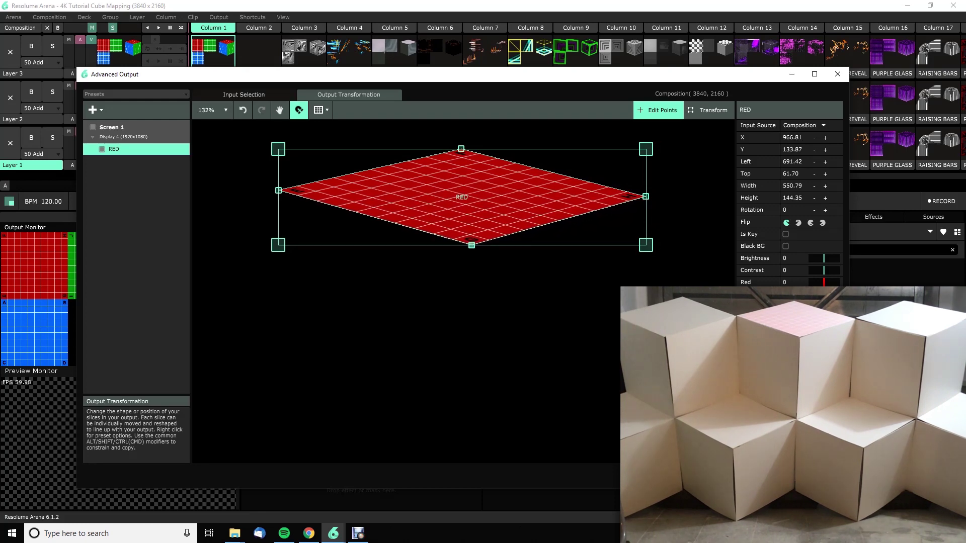
pyautogui.scroll(-1, 512, 282)
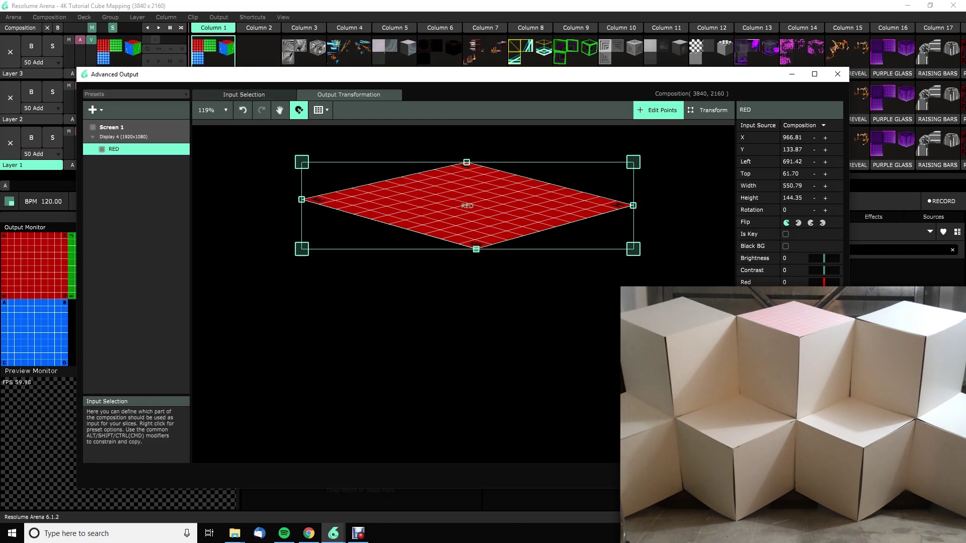
# Duplicate the RED slice and move the copy's input selection onto the green square, at X 1622, Y 540
pyautogui.click(244, 94)
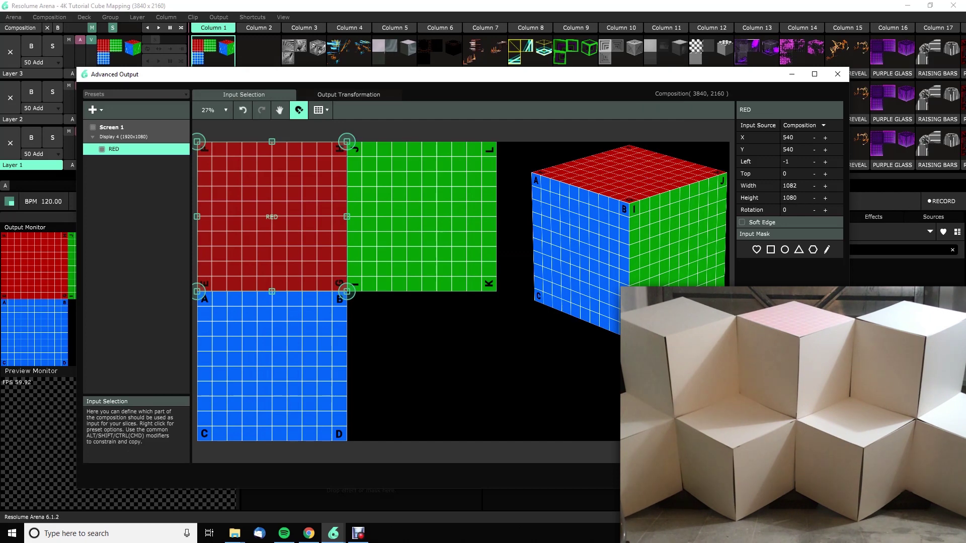
pyautogui.rightClick(129, 148)
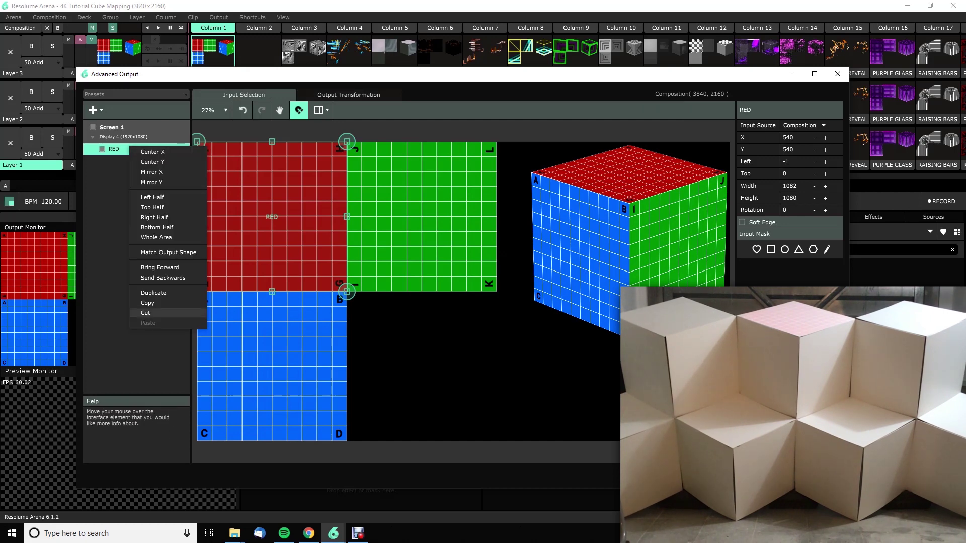
pyautogui.click(153, 292)
pyautogui.moveTo(272, 216); pyautogui.dragTo(421, 217)
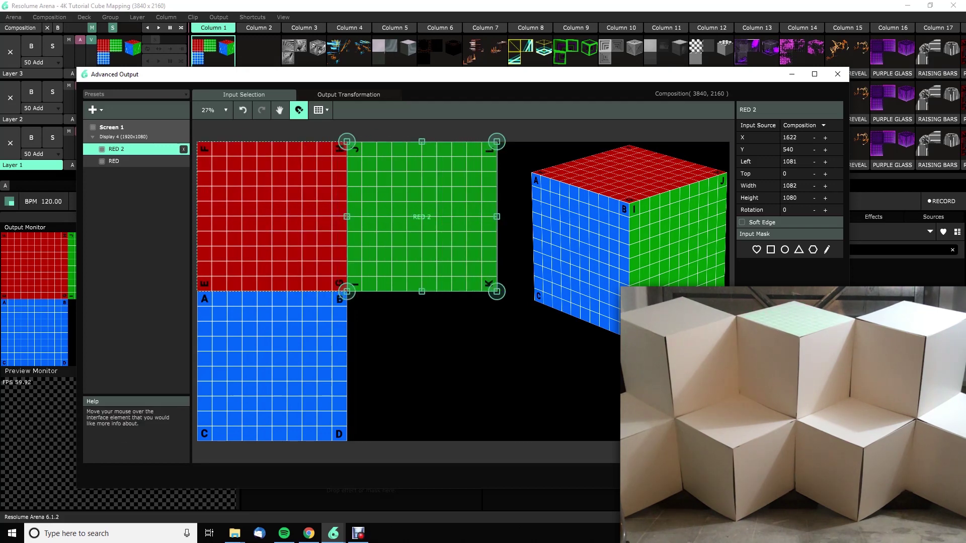
# Rename the duplicated slice on the green square as GREEN
pyautogui.click(756, 110)
pyautogui.press('BackSpace')
pyautogui.press('BackSpace')
pyautogui.press('BackSpace')
pyautogui.press('BackSpace')
pyautogui.press('BackSpace')
pyautogui.write('GREEN')
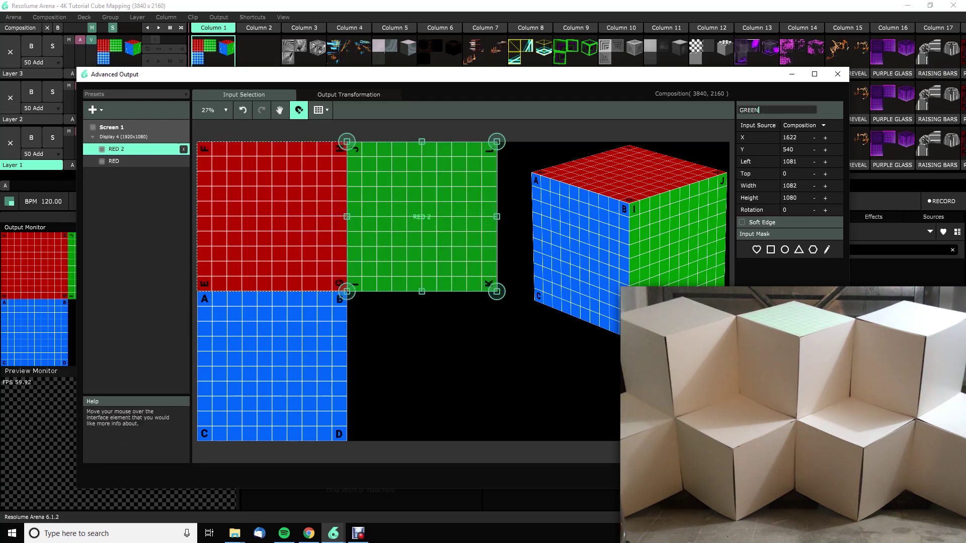
pyautogui.press('Return')
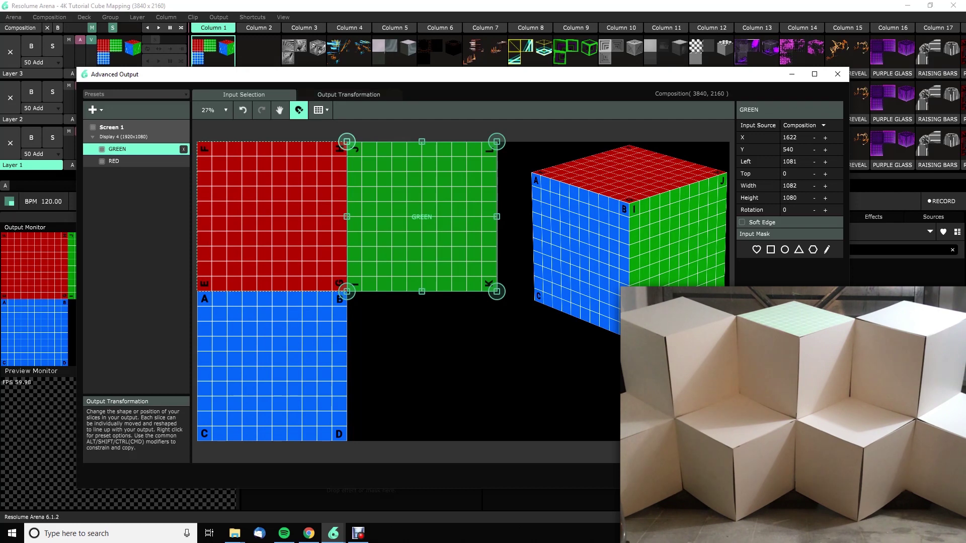
# Move the GREEN slice's four output corners onto the upper middle cube's right face, about 273 x 475 overall
pyautogui.click(349, 95)
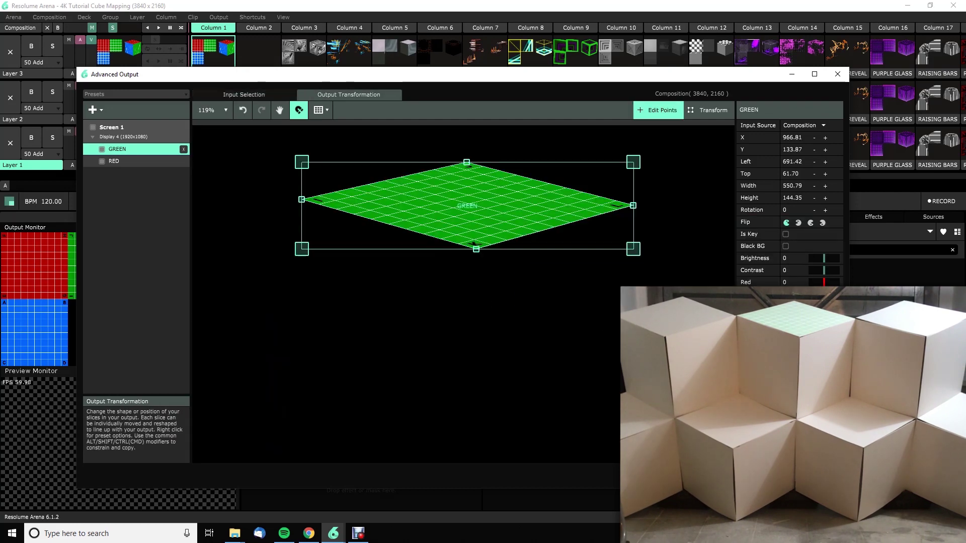
pyautogui.click(243, 95)
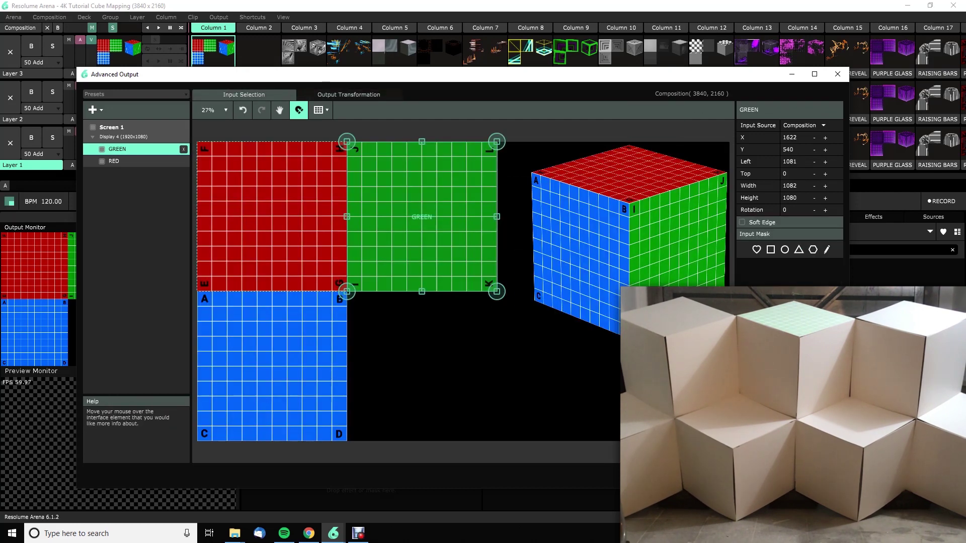
pyautogui.click(349, 95)
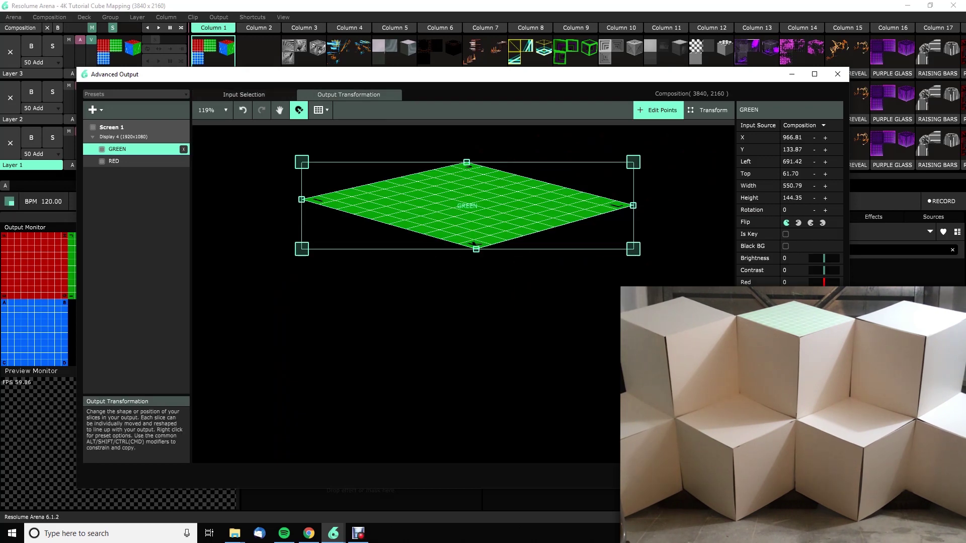
pyautogui.moveTo(476, 249); pyautogui.dragTo(468, 492)
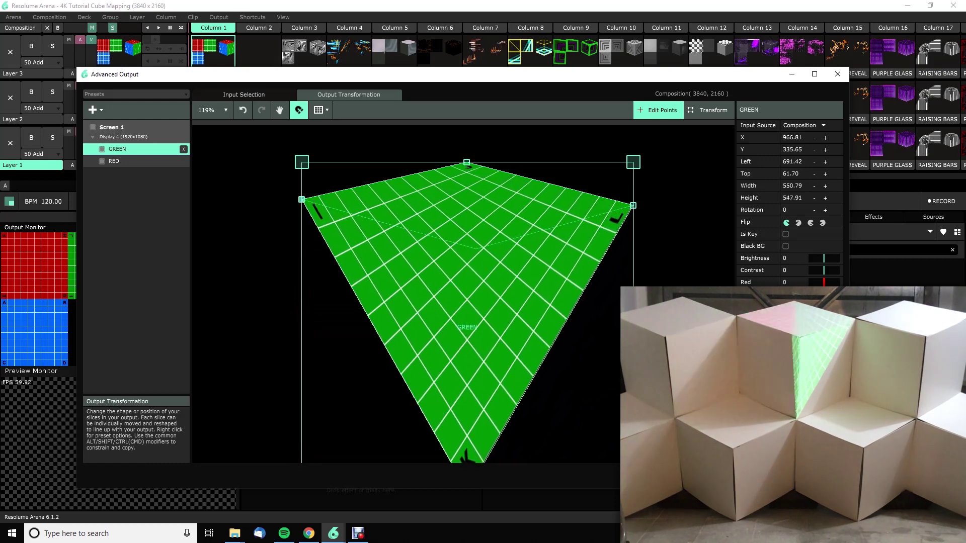
pyautogui.moveTo(301, 199); pyautogui.dragTo(477, 249)
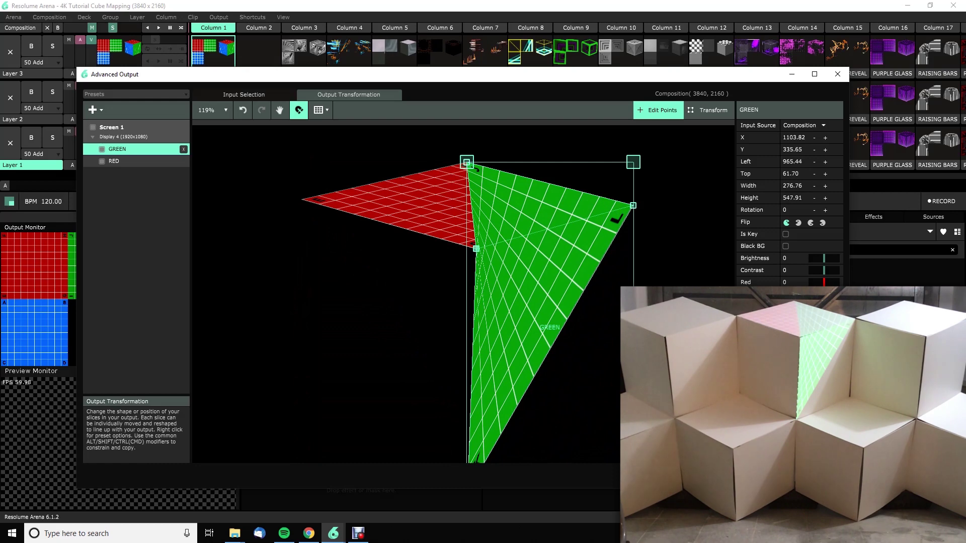
pyautogui.moveTo(633, 205); pyautogui.dragTo(623, 428)
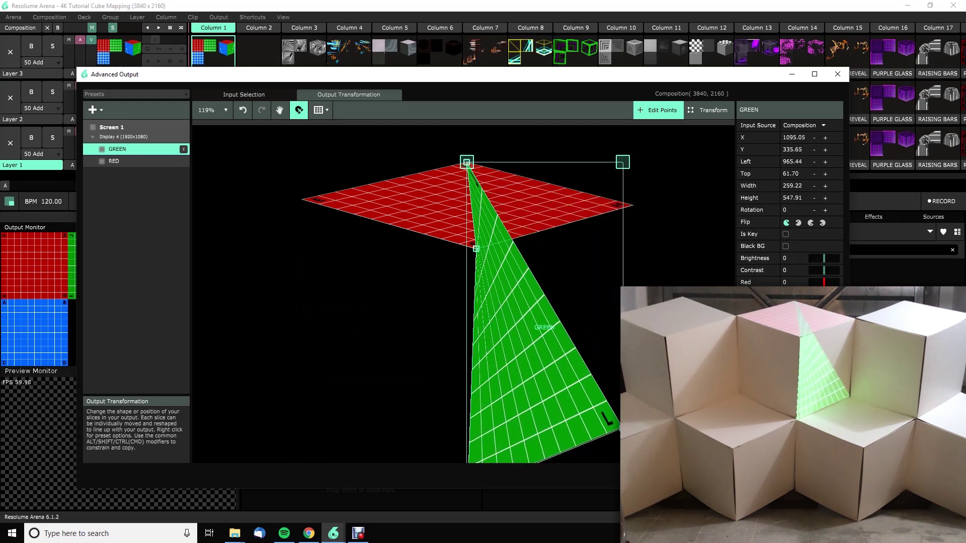
pyautogui.moveTo(467, 162); pyautogui.dragTo(632, 206)
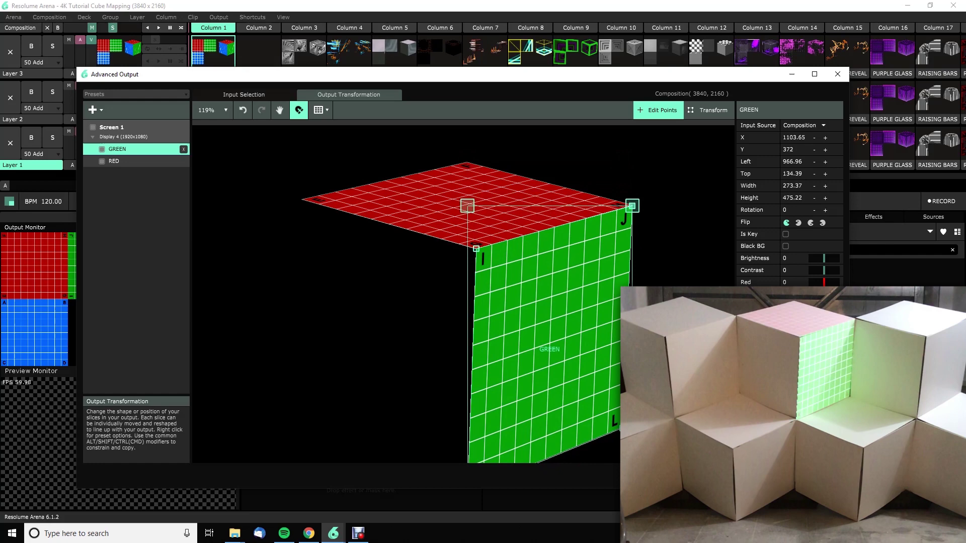
# Nudge the GREEN slice's output corners I and L slightly down, shifting I right and L left to fit the cube's right face
pyautogui.click(476, 249)
pyautogui.press('Down')
pyautogui.press('Down')
pyautogui.press('Down')
pyautogui.press('Right')
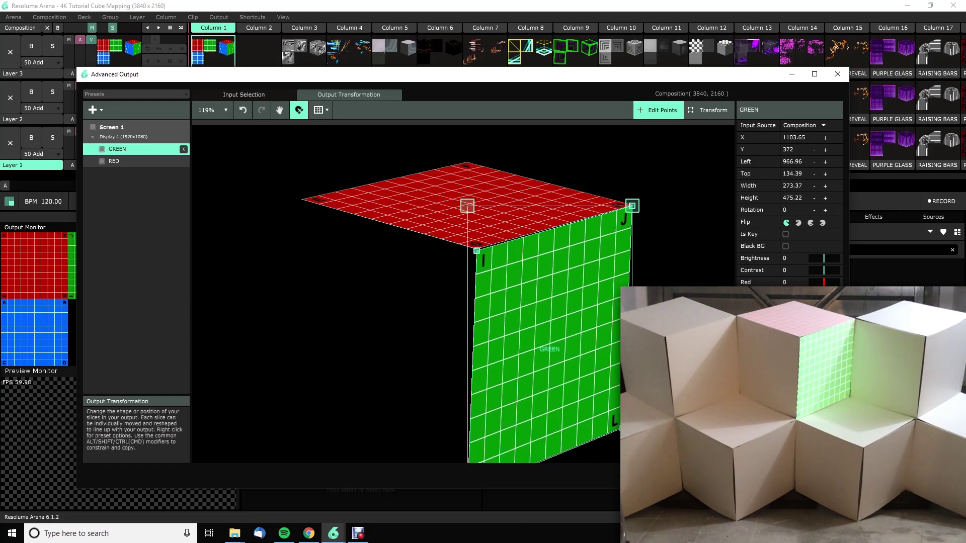
pyautogui.click(622, 428)
pyautogui.press('Down')
pyautogui.press('Down')
pyautogui.press('Down')
pyautogui.press('Left')
pyautogui.press('Left')
pyautogui.press('Left')
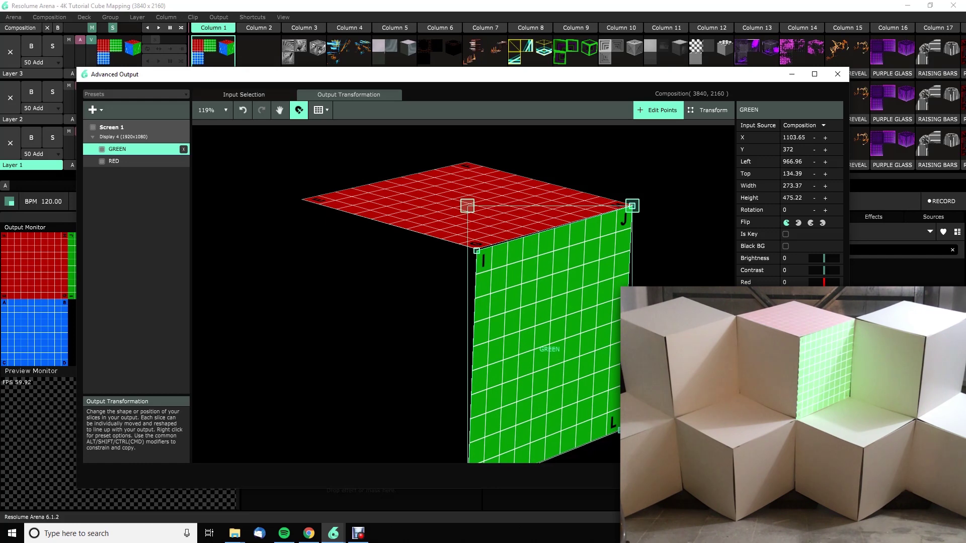
# Lower GREEN's output corner K to about 273 x 479 overall and move RED's front corner to meet GREEN's corner I
pyautogui.moveTo(622, 428); pyautogui.dragTo(604, 326)
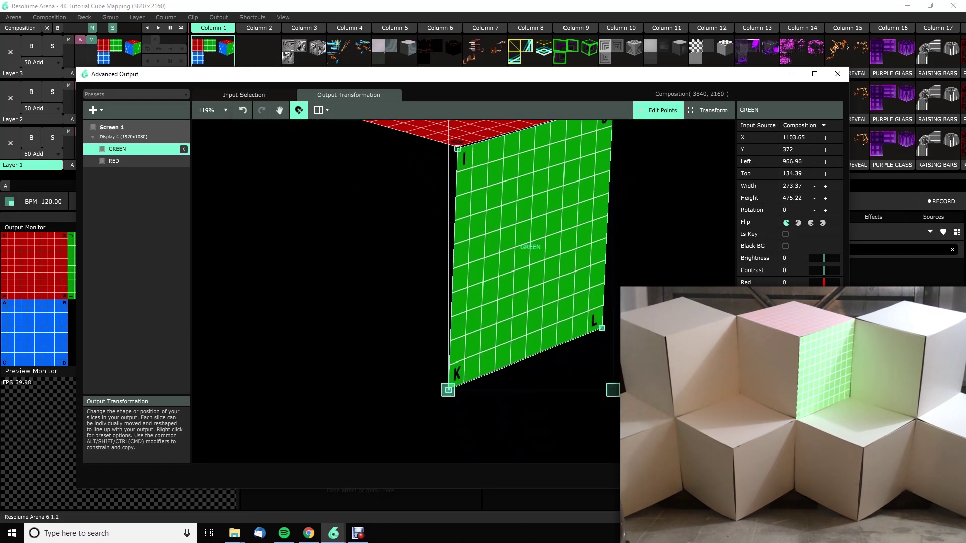
pyautogui.moveTo(448, 390); pyautogui.dragTo(449, 392)
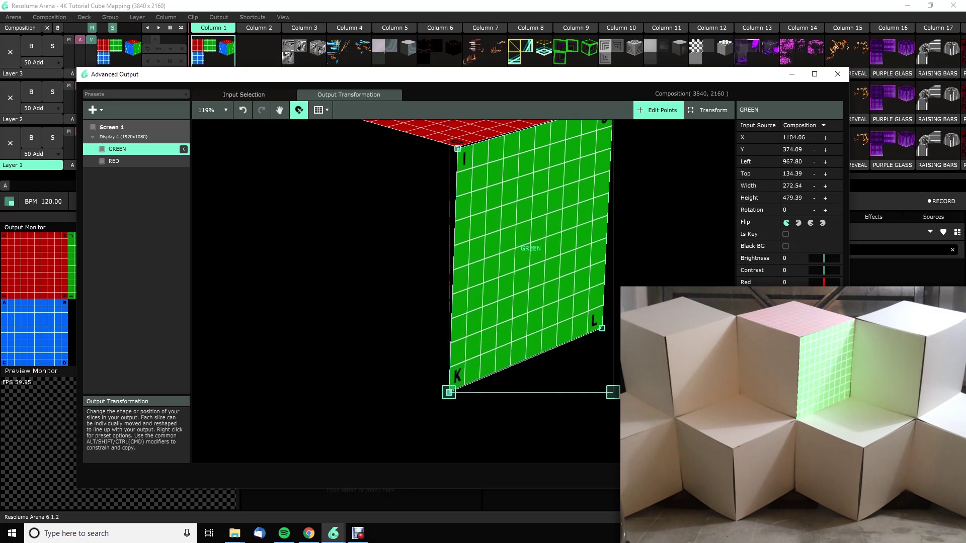
pyautogui.moveTo(457, 148); pyautogui.dragTo(457, 148)
pyautogui.click(114, 161)
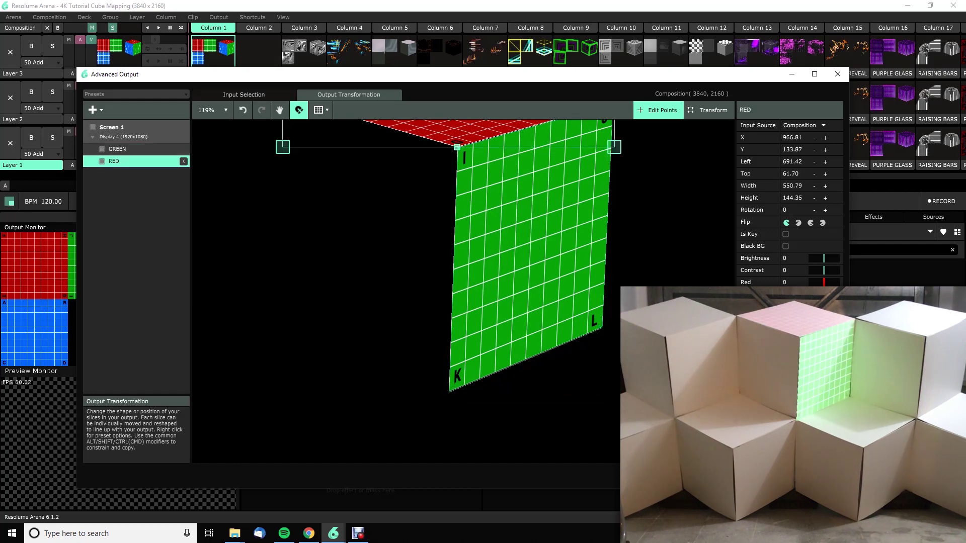
pyautogui.moveTo(457, 147); pyautogui.dragTo(458, 148)
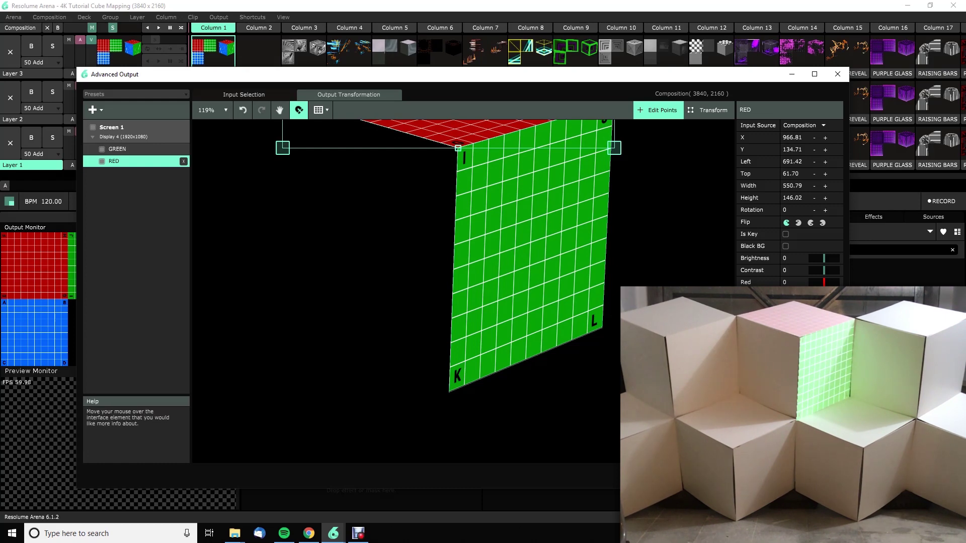
# Duplicate the RED slice and move the copy's input selection onto the blue square, at X 541, Y 1620
pyautogui.click(244, 95)
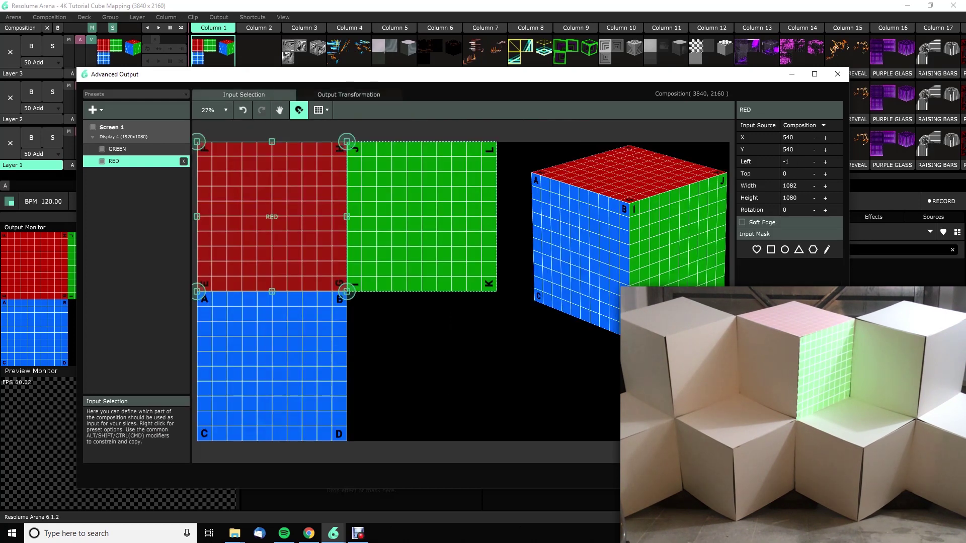
pyautogui.rightClick(118, 161)
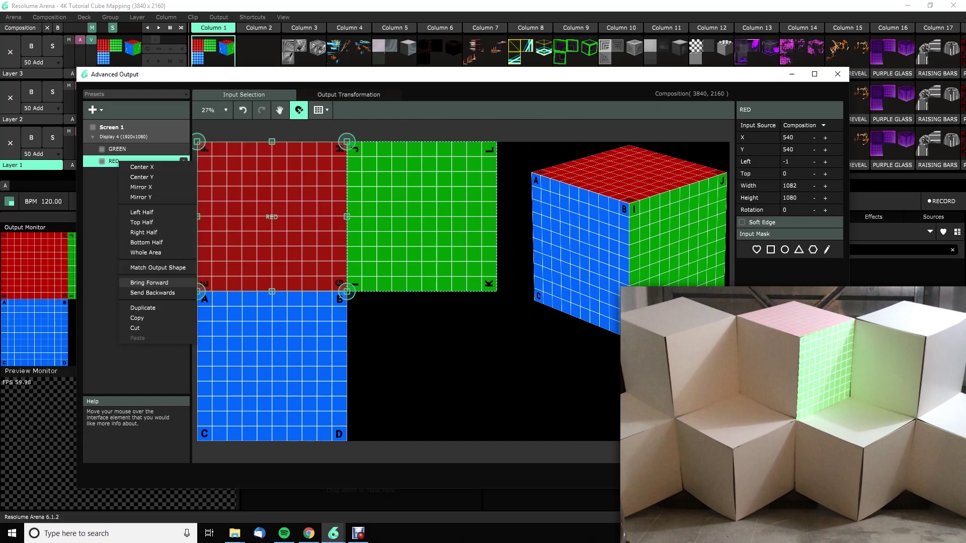
pyautogui.click(143, 308)
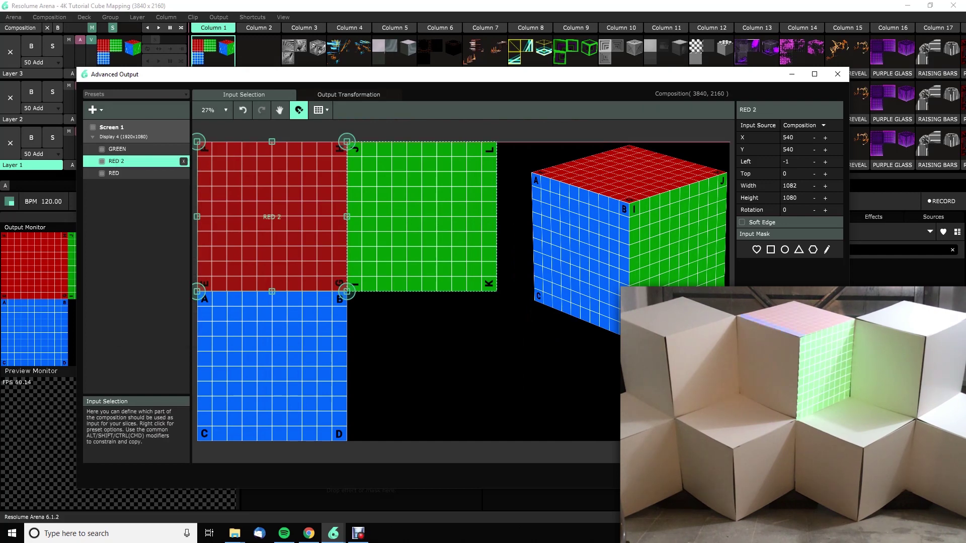
pyautogui.moveTo(272, 217); pyautogui.dragTo(271, 366)
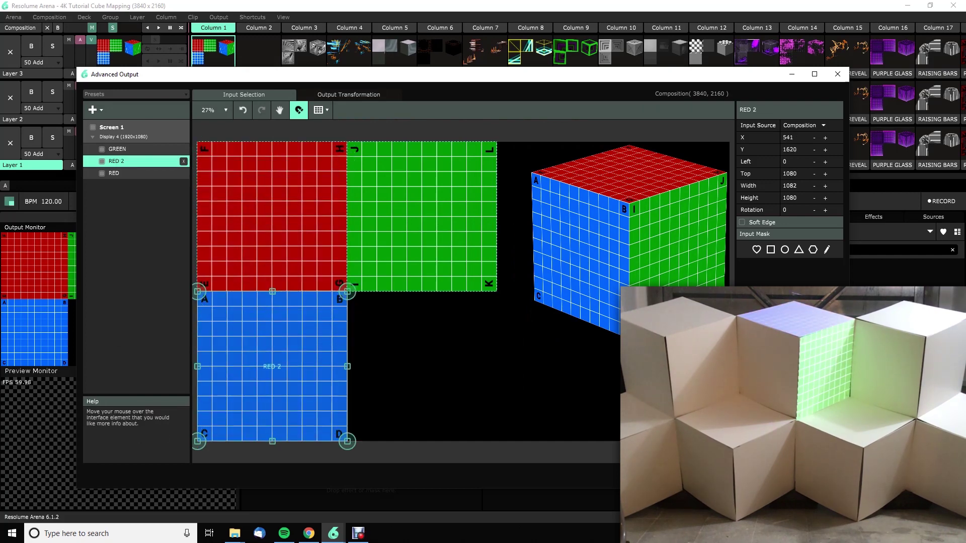
# Rename the duplicated slice on the blue square as BLUE
pyautogui.click(776, 109)
pyautogui.write('BLUE')
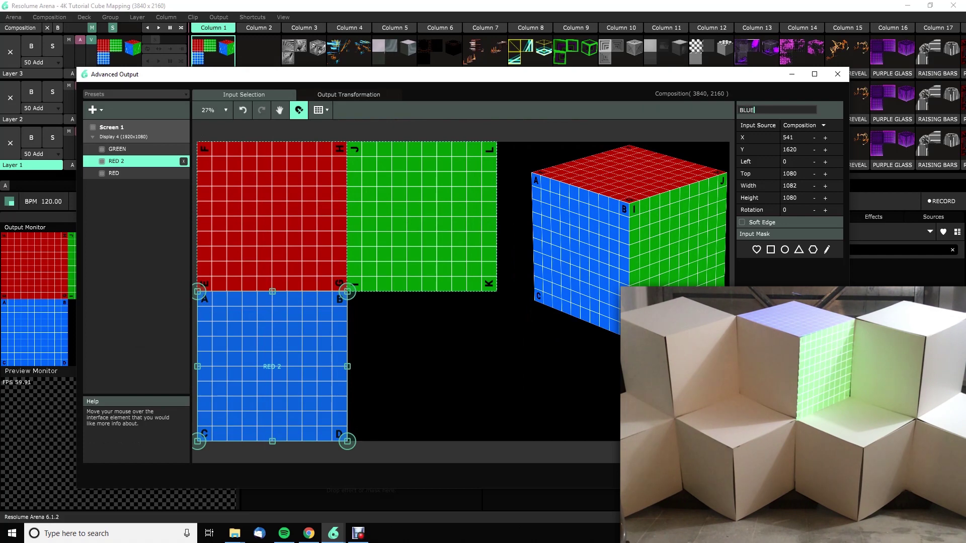
pyautogui.press('Return')
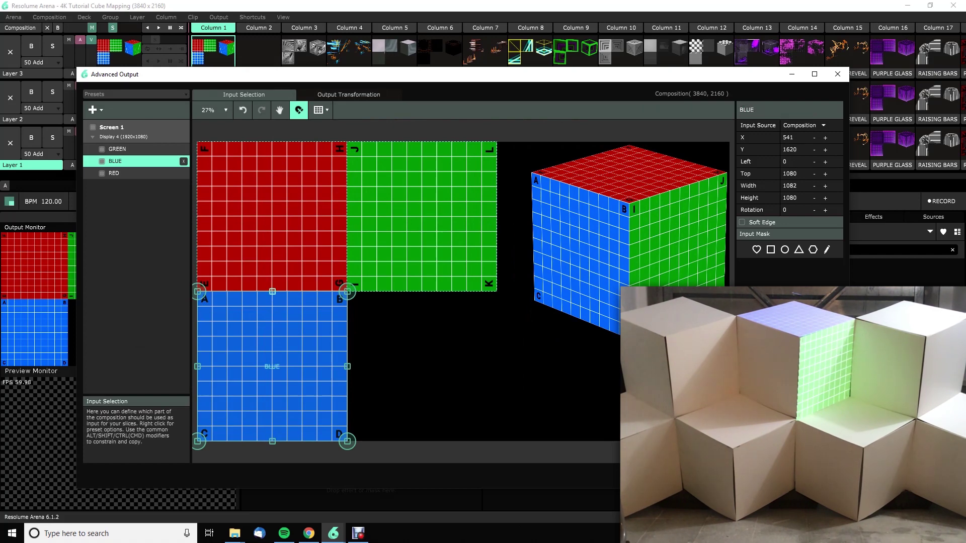
# Pull BLUE's output corner C down to the cube's lower-left corner and place the BLUE slice above GREEN in the slice order
pyautogui.click(349, 94)
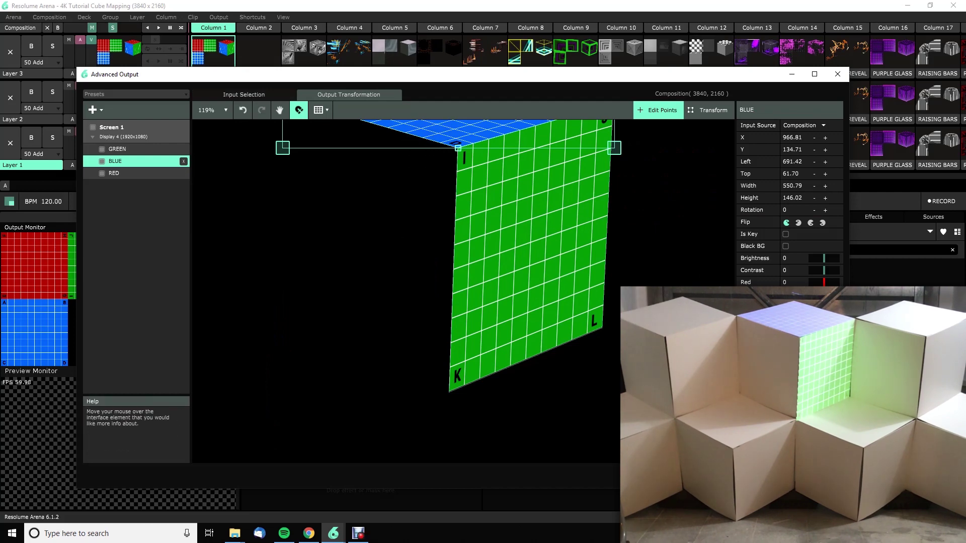
pyautogui.moveTo(435, 271); pyautogui.dragTo(487, 379)
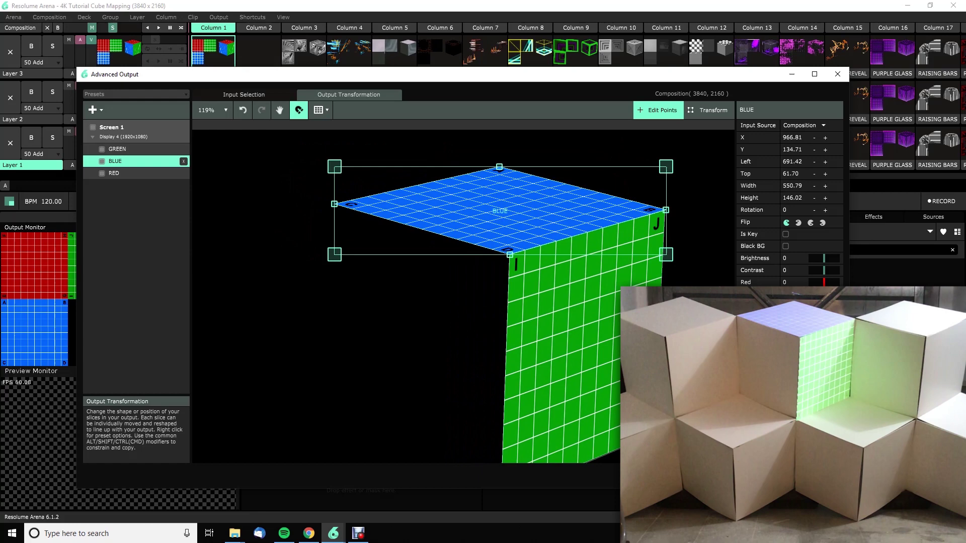
pyautogui.moveTo(334, 204); pyautogui.dragTo(337, 434)
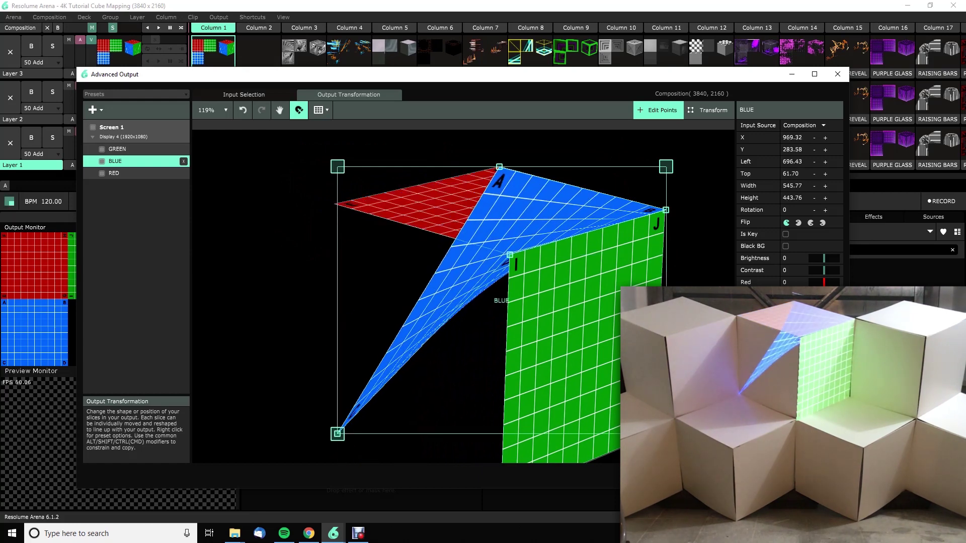
pyautogui.moveTo(116, 161); pyautogui.dragTo(116, 143)
pyautogui.click(413, 204)
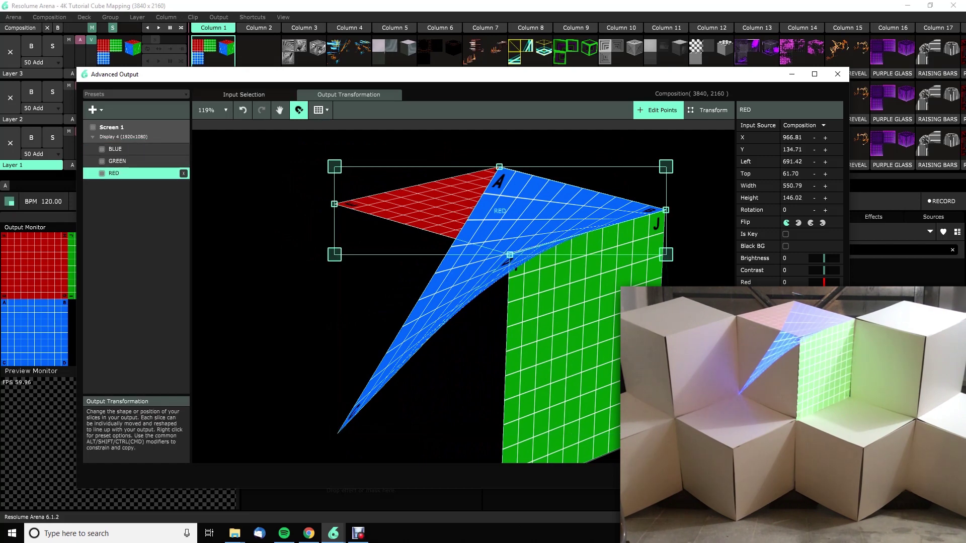
pyautogui.click(453, 272)
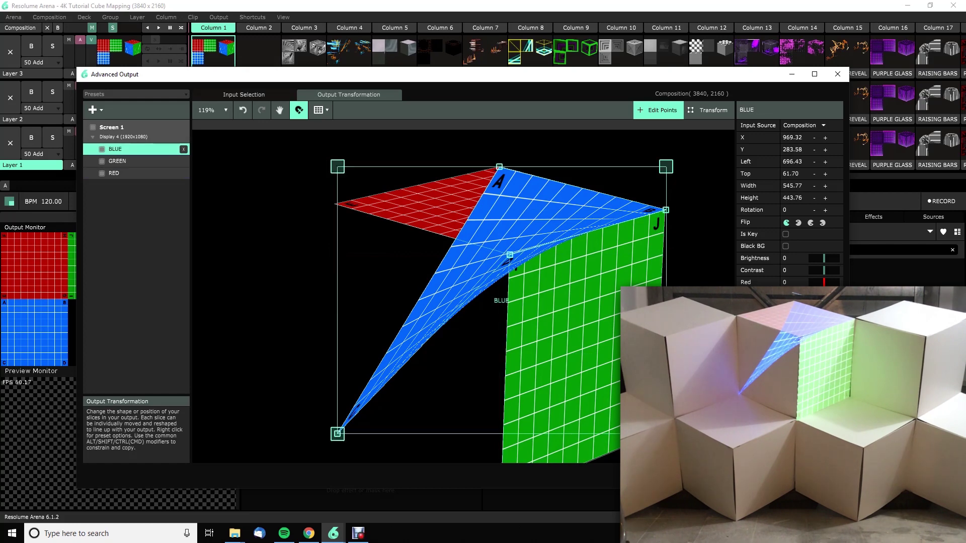
# Move BLUE's output corners D, A and B onto the cube's left face, with B meeting GREEN's corner I
pyautogui.moveTo(509, 255); pyautogui.dragTo(497, 462)
pyautogui.moveTo(499, 166); pyautogui.dragTo(333, 206)
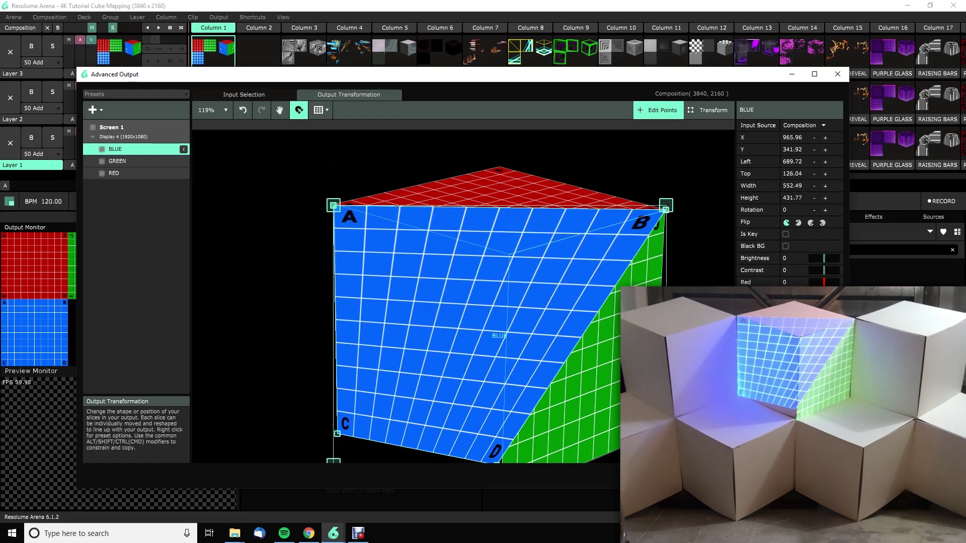
pyautogui.moveTo(665, 208); pyautogui.dragTo(496, 157)
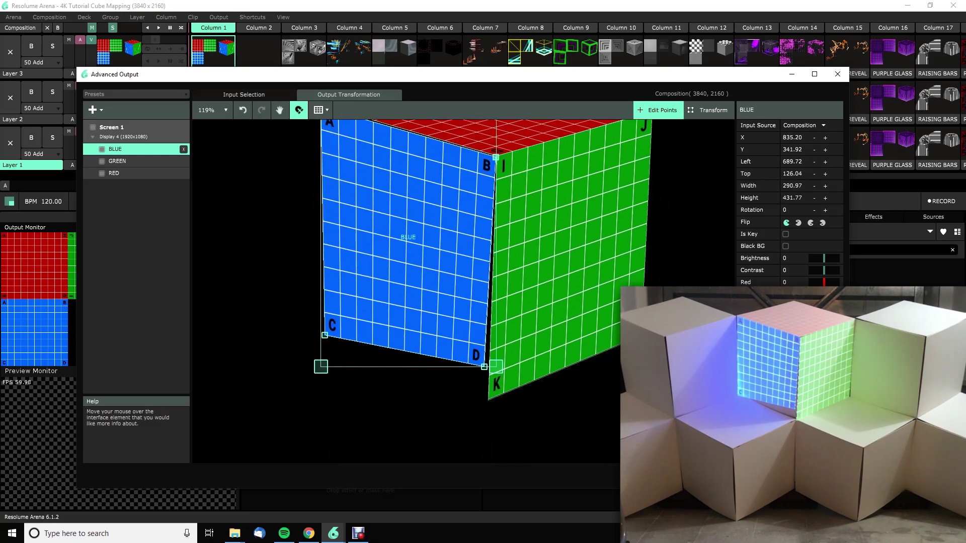
# Lower BLUE's corner D to meet GREEN's K, then nudge C and A to fit the face at about 293 x 484
pyautogui.moveTo(484, 367); pyautogui.dragTo(488, 396)
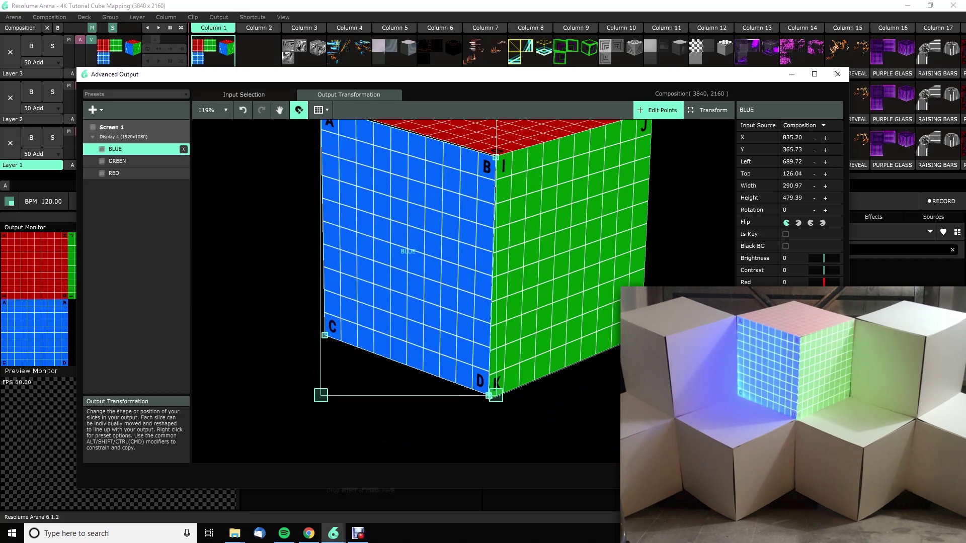
pyautogui.moveTo(325, 335); pyautogui.dragTo(331, 328)
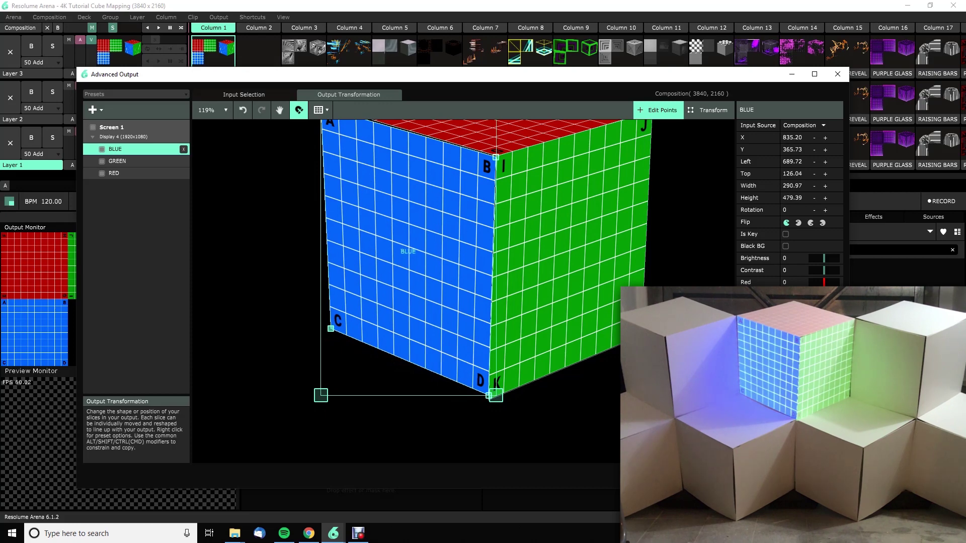
pyautogui.moveTo(408, 251); pyautogui.dragTo(404, 293)
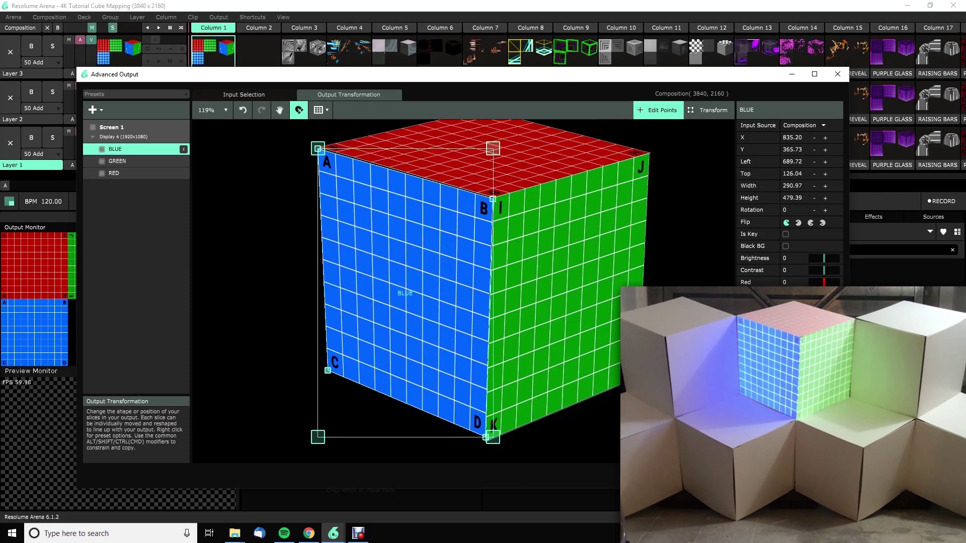
pyautogui.moveTo(317, 148); pyautogui.dragTo(316, 146)
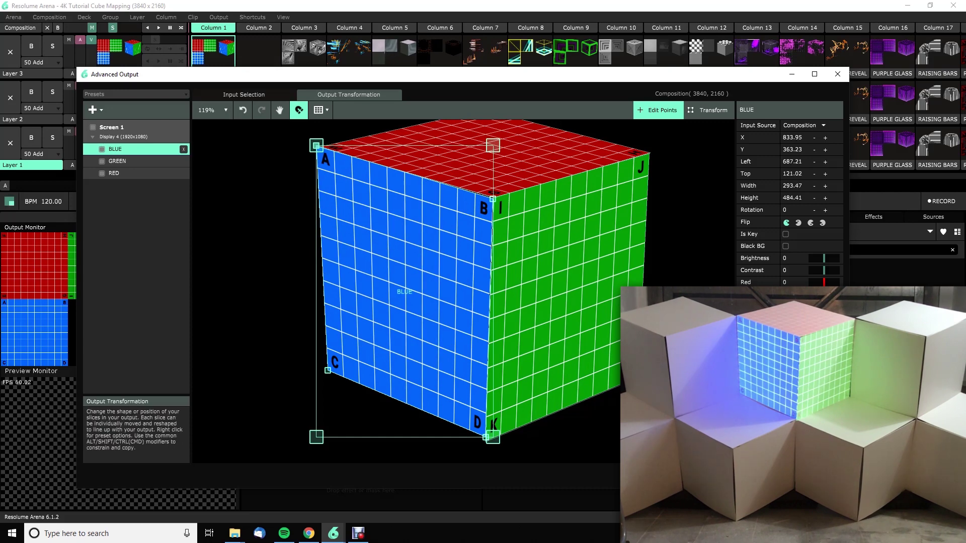
# Save the output setup as a new preset named Mapping Cubes
pyautogui.click(136, 94)
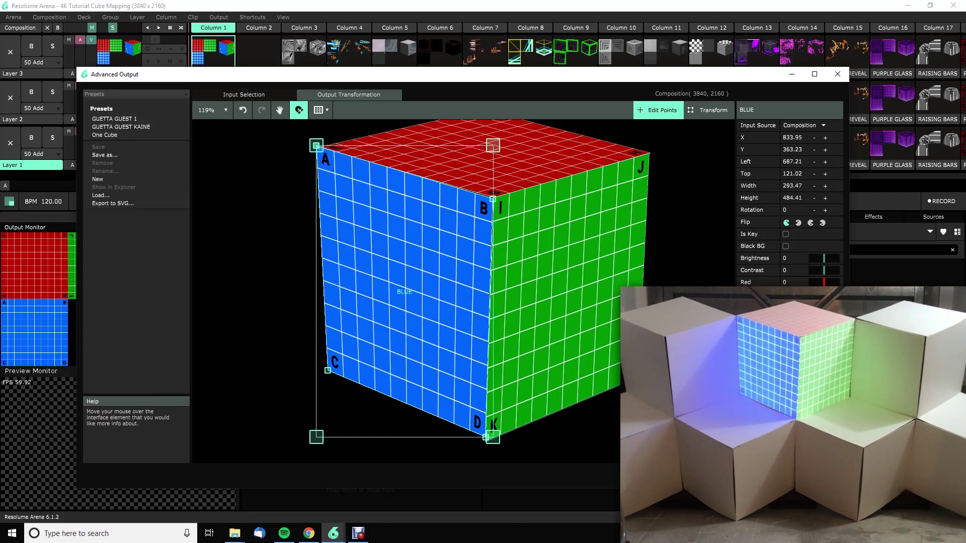
pyautogui.click(105, 155)
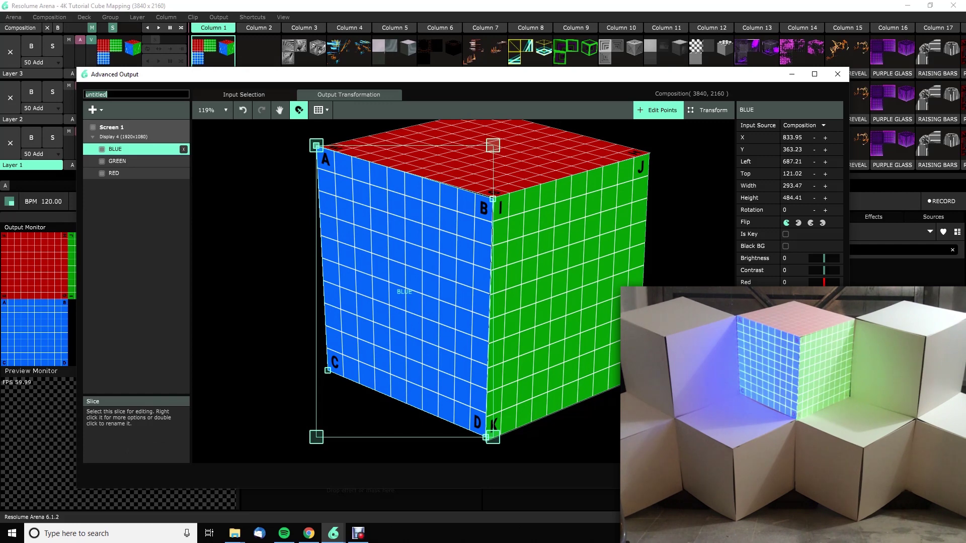
pyautogui.write('Mapping Cubes')
pyautogui.press('Return')
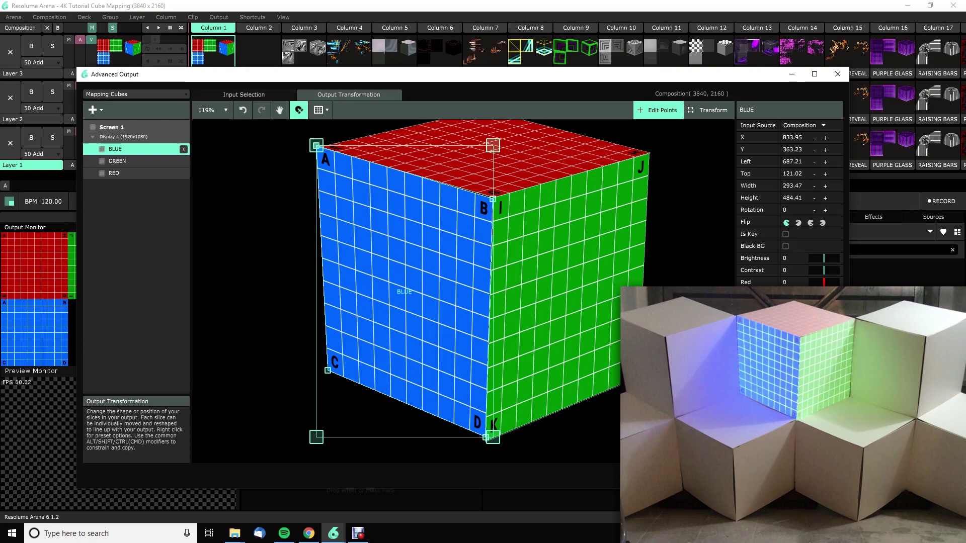
# Close the Advanced Output and preview the BOX TWIRL, CIRCUITRY FLOW, CORNER PEEL and CUBES DISSAPEAR clips on the mapped cube
pyautogui.click(816, 475)
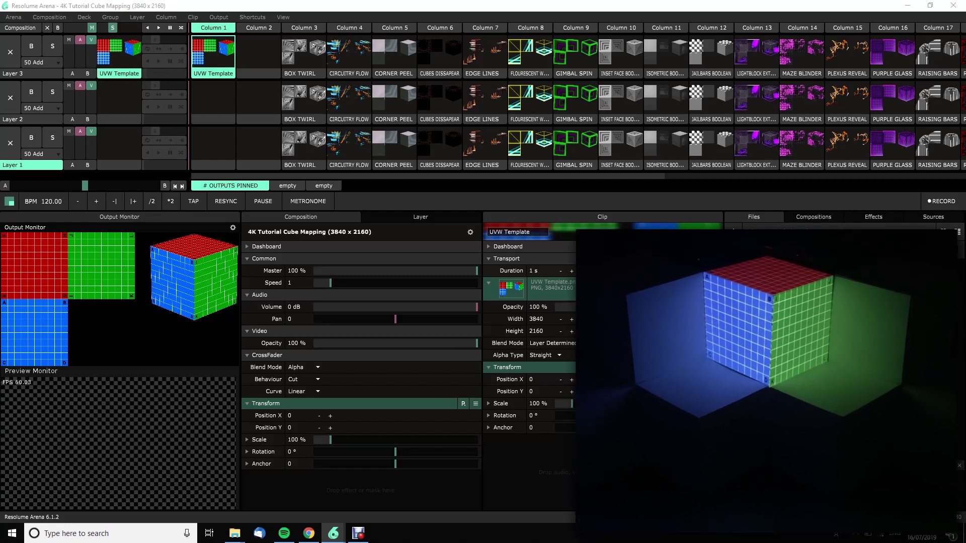
pyautogui.click(304, 51)
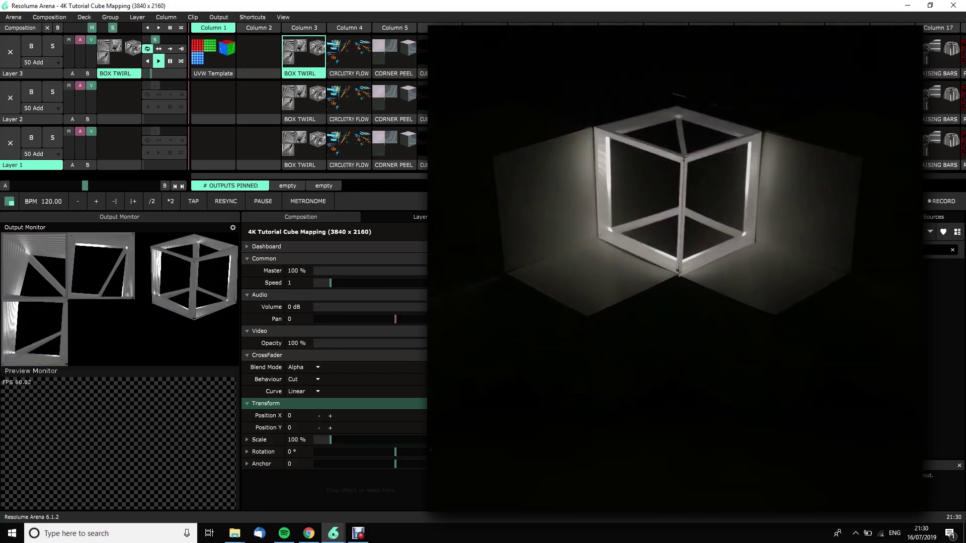
pyautogui.click(349, 51)
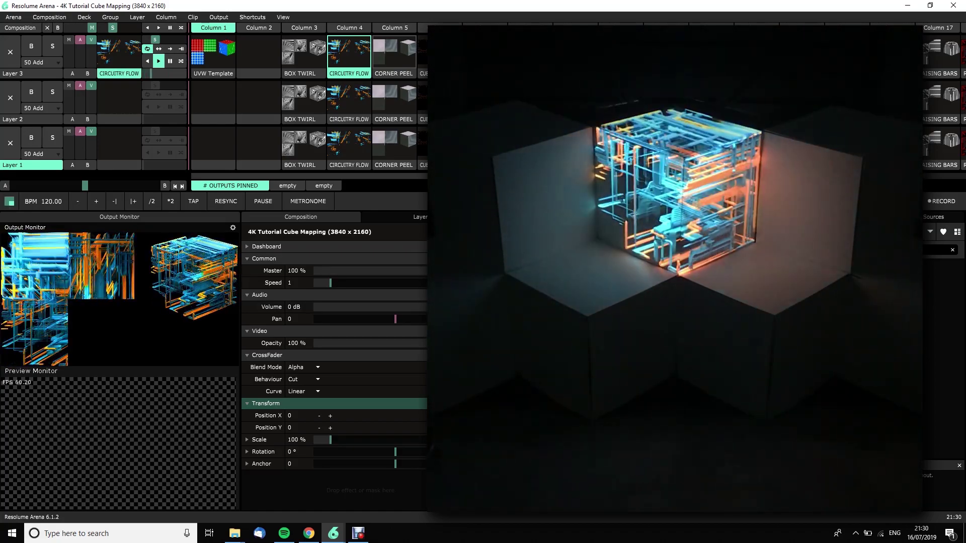
pyautogui.click(394, 52)
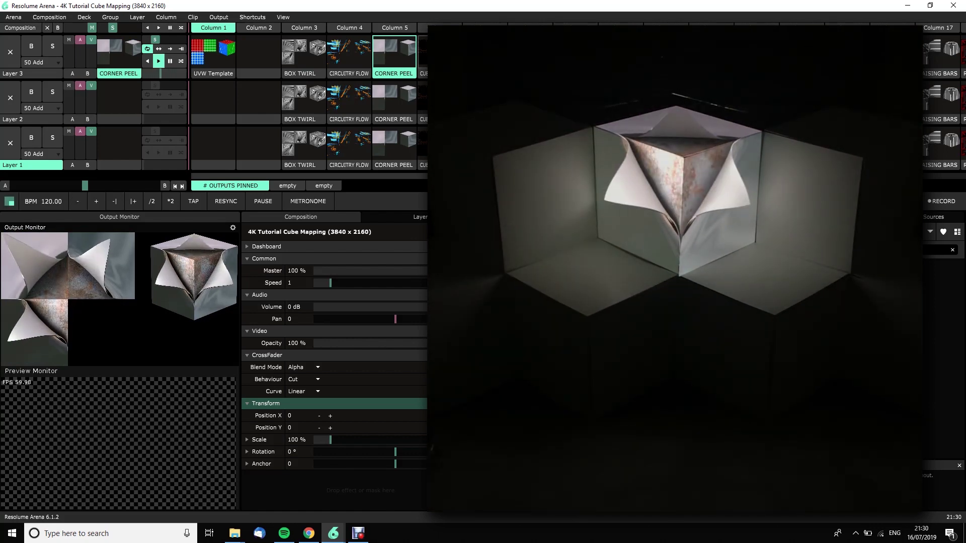
pyautogui.click(423, 51)
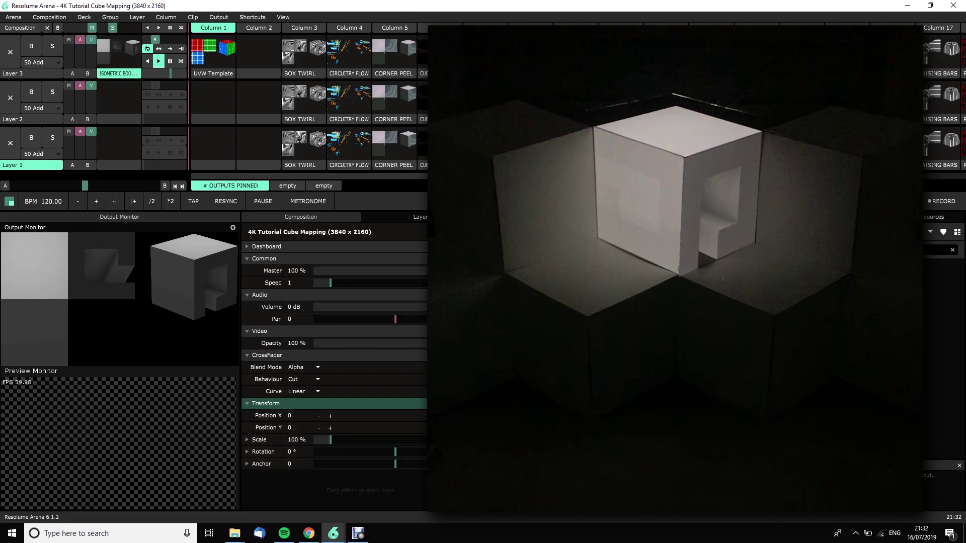
# Preview more Layer 3 clips from the higher columns on the mapped cube, including PURPLE GLASS
pyautogui.click(159, 49)
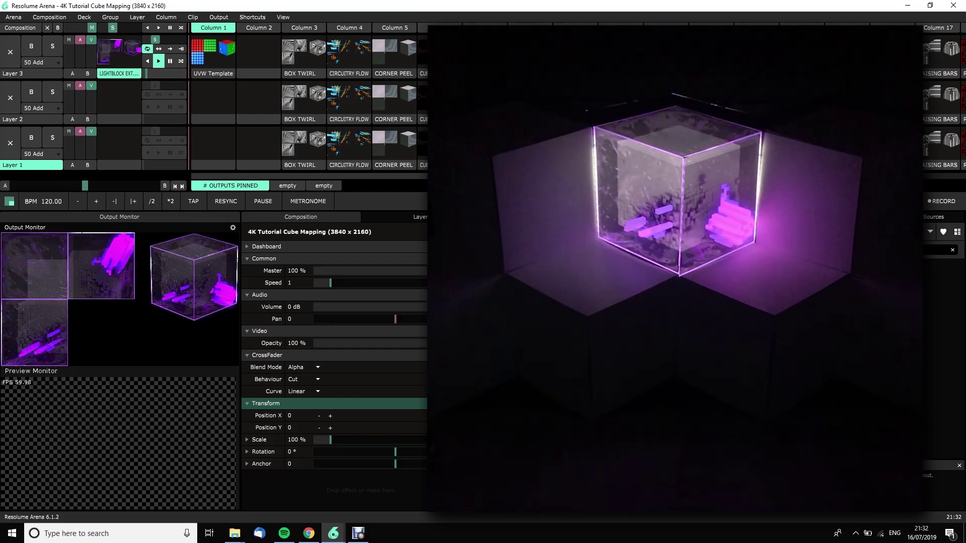
pyautogui.hscroll(6, 309, 100)
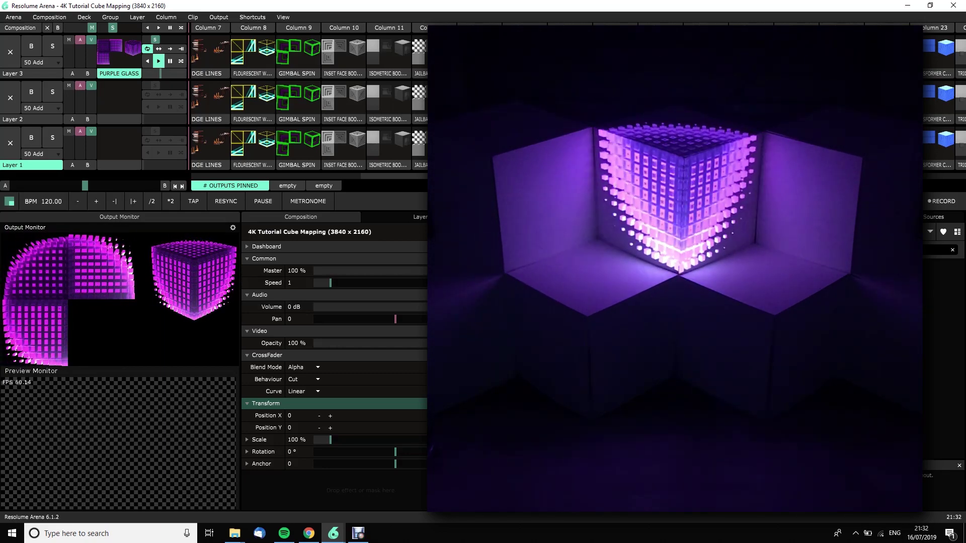
pyautogui.hscroll(4, 309, 103)
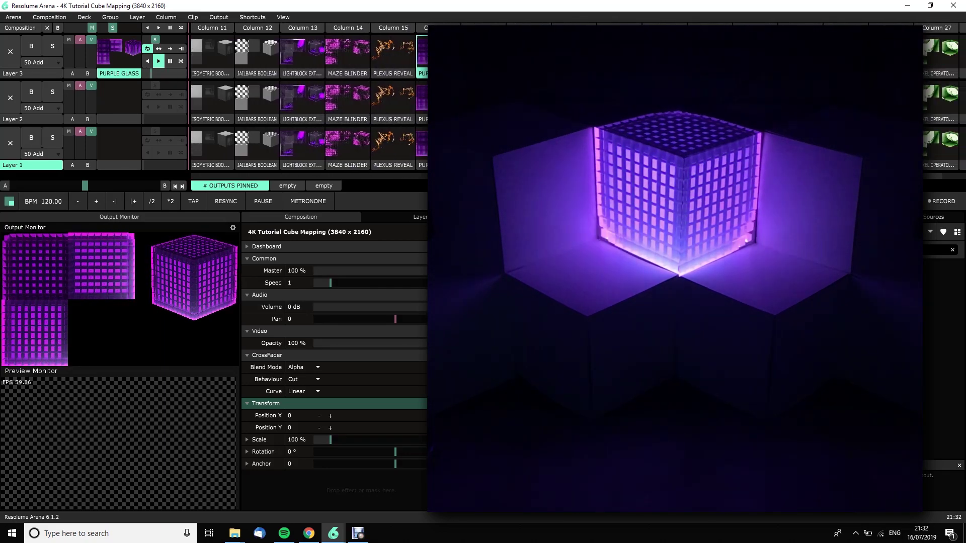
pyautogui.hscroll(1, 310, 101)
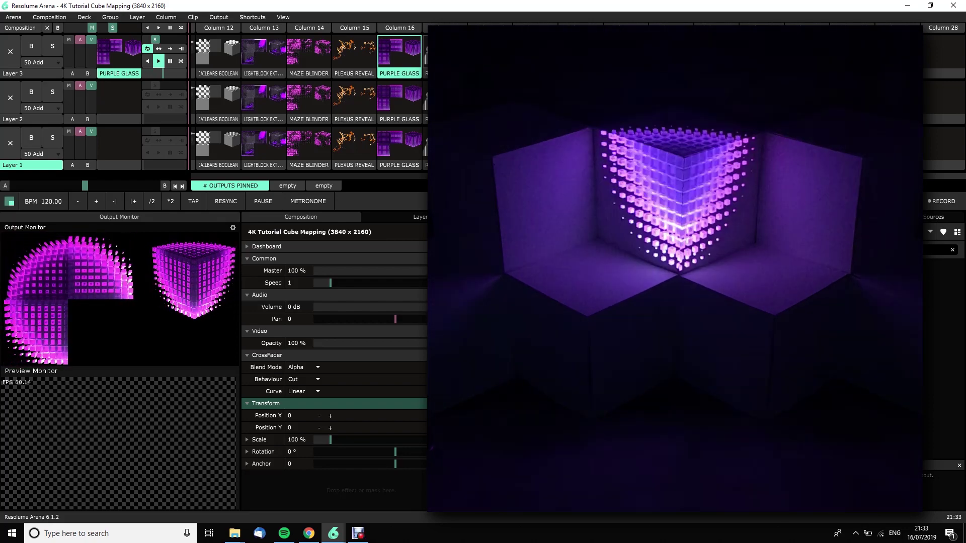
pyautogui.click(425, 51)
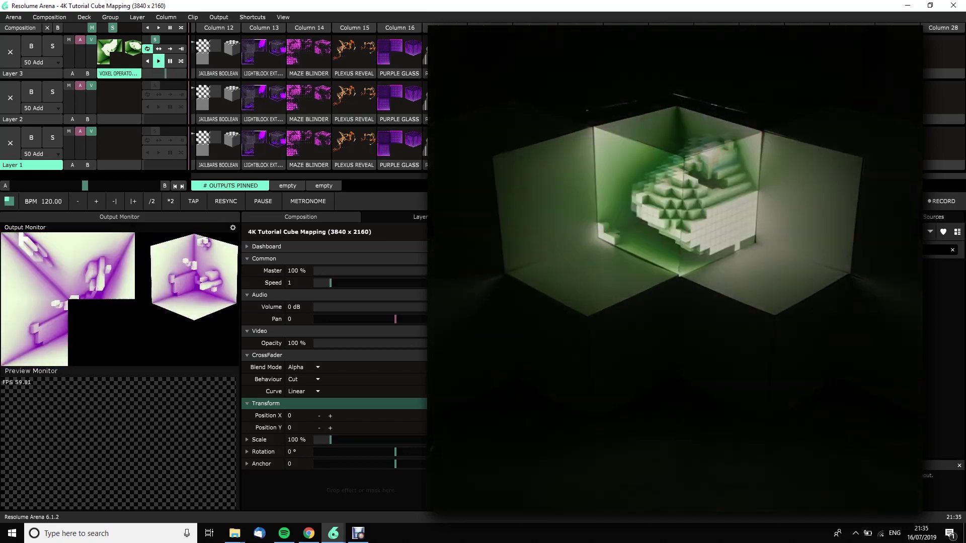
# Play the UVW Template clip on Layer 3 again and reopen the Advanced Output
pyautogui.hscroll(-7, 309, 101)
pyautogui.hscroll(-4, 309, 100)
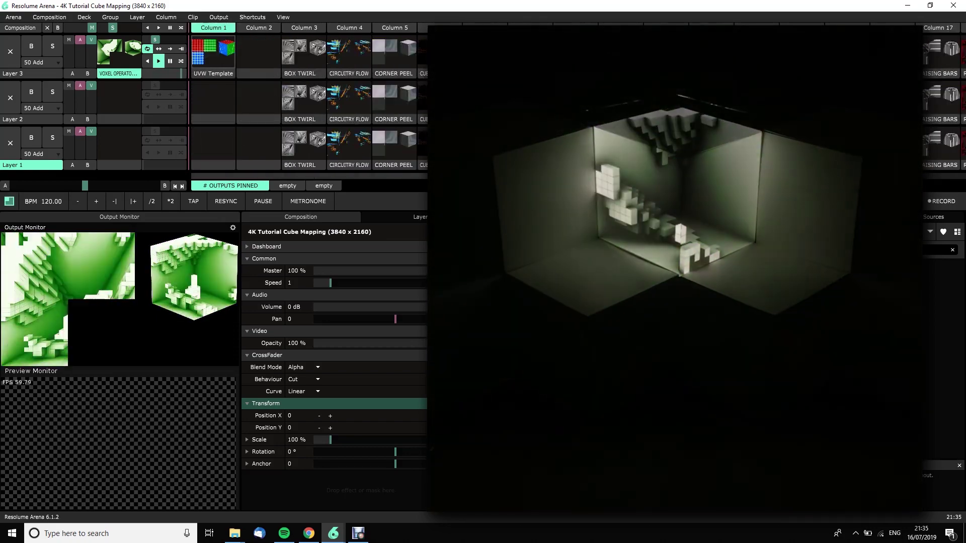
pyautogui.click(213, 52)
pyautogui.click(218, 16)
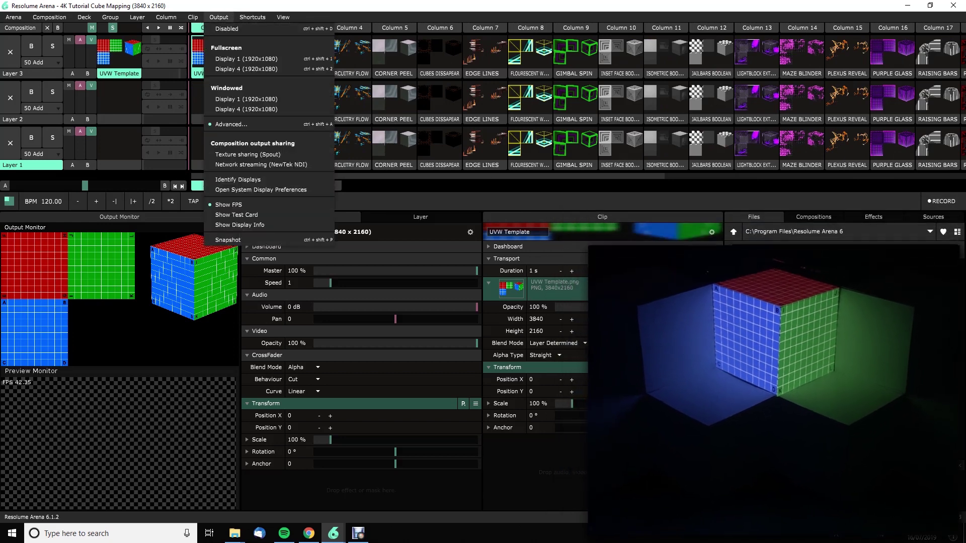
pyautogui.click(229, 124)
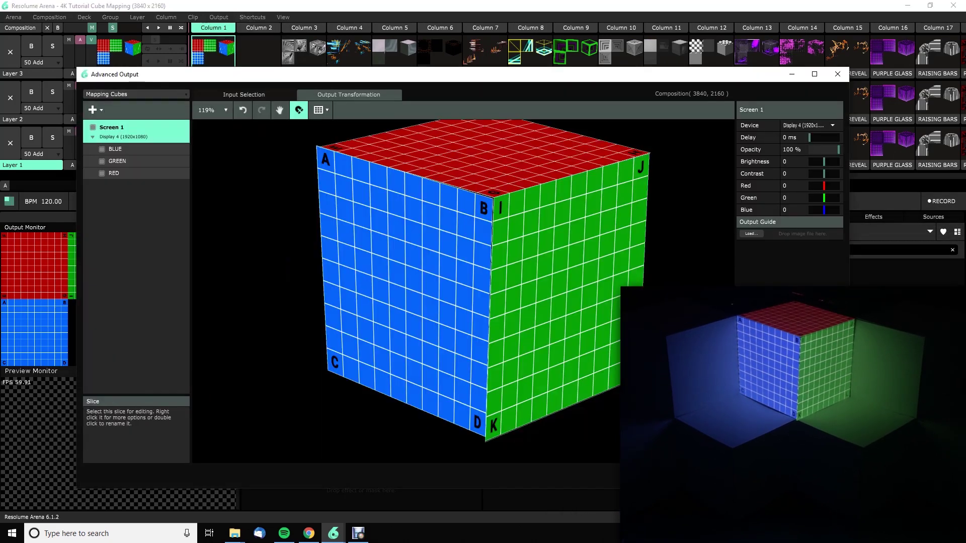
# Nudge GREEN's output corner K slightly up and left, making the slice about 276 x 474
pyautogui.click(567, 297)
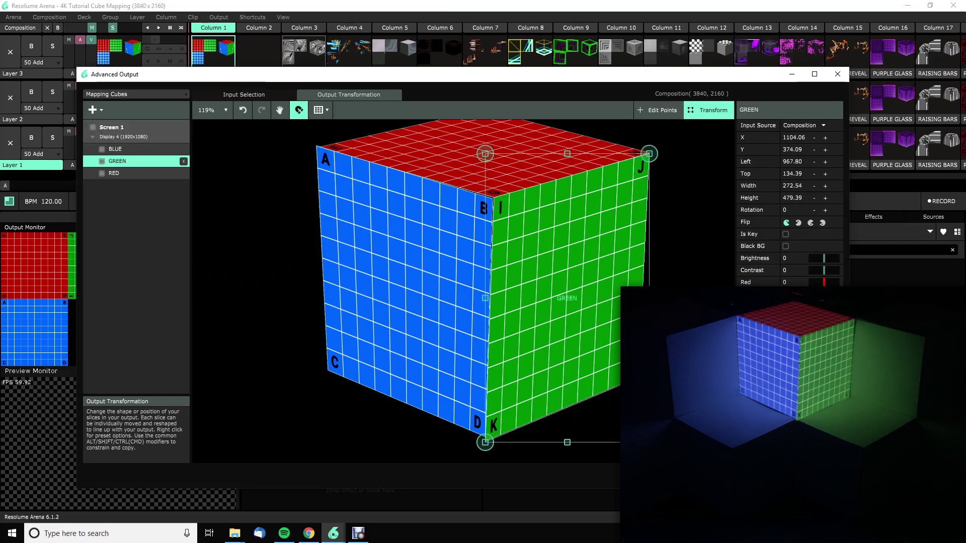
pyautogui.click(657, 110)
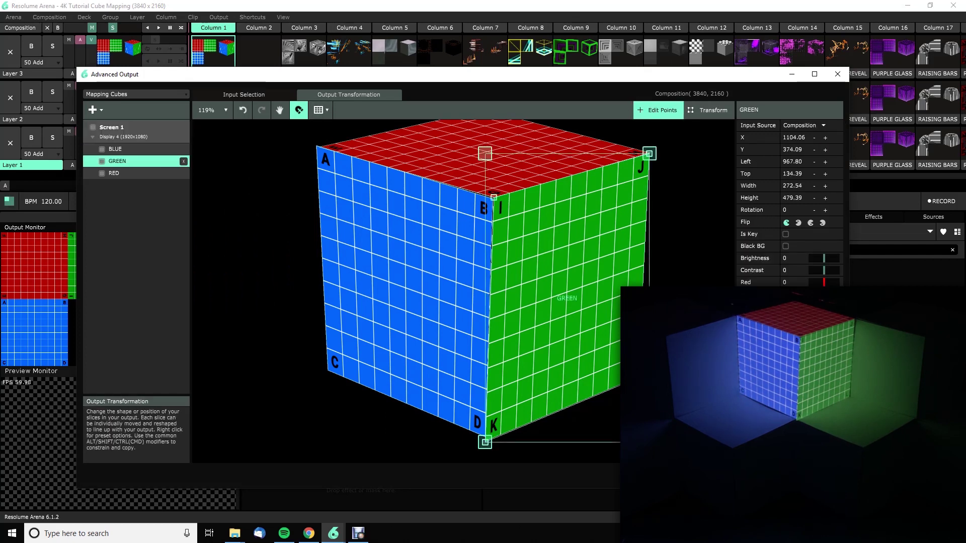
pyautogui.moveTo(484, 442); pyautogui.dragTo(483, 440)
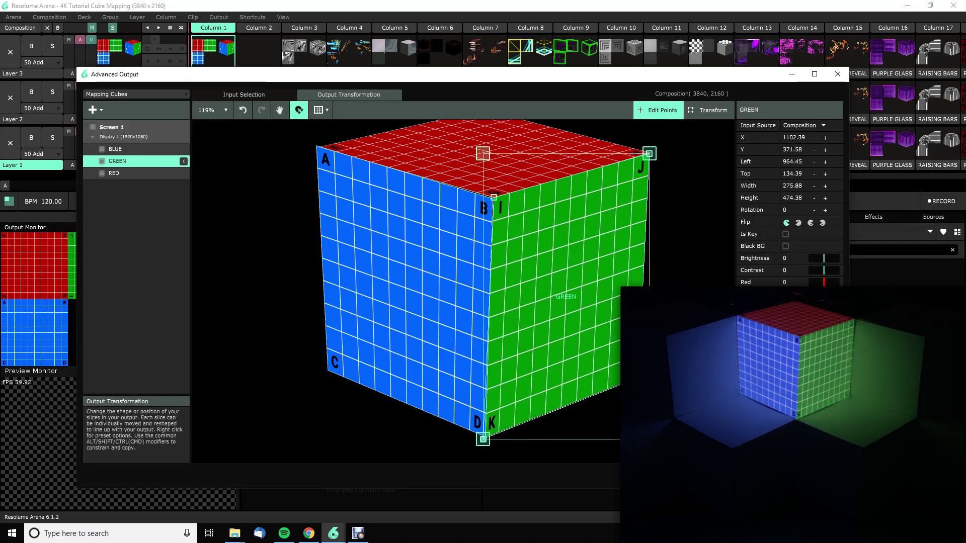
pyautogui.click(244, 94)
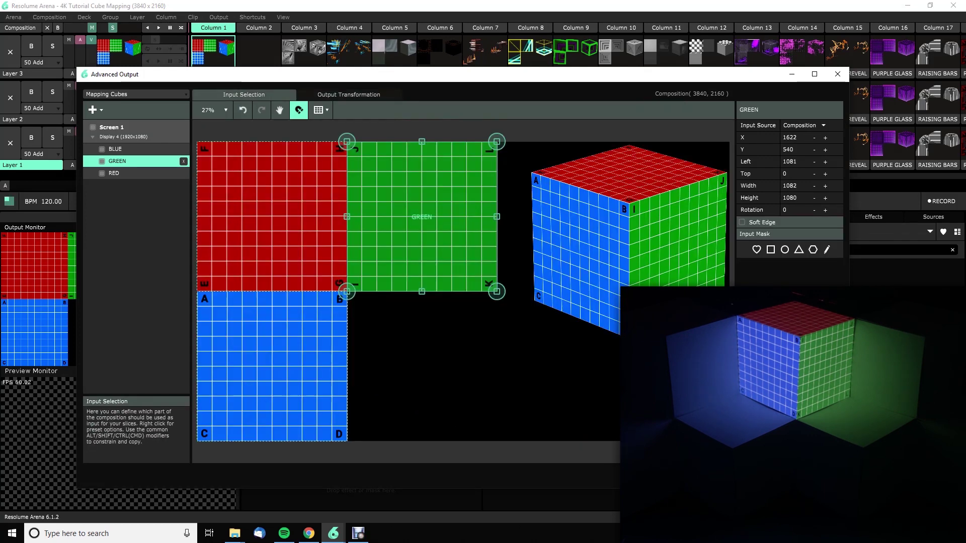
pyautogui.click(348, 95)
pyautogui.click(115, 148)
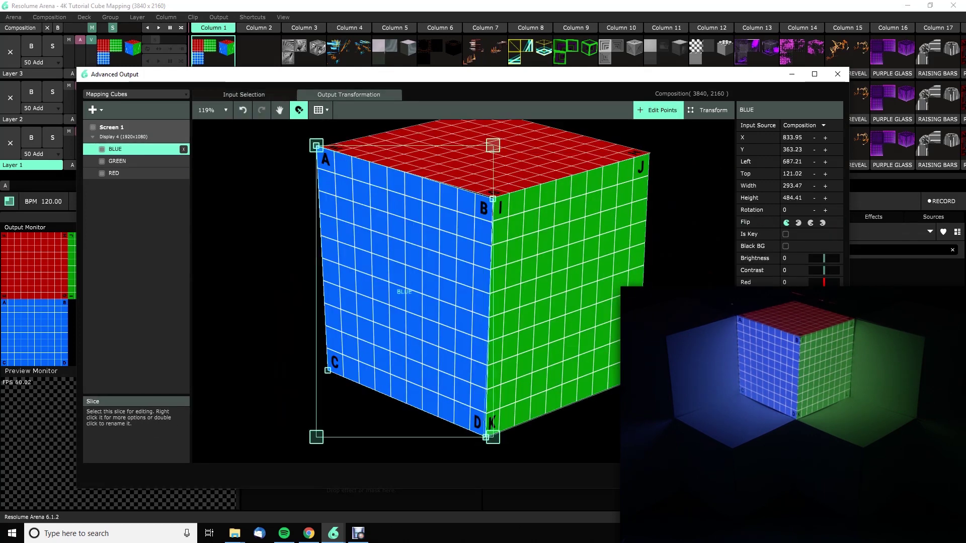
pyautogui.keyDown('shift'); pyautogui.click(120, 173); pyautogui.keyUp('shift')
pyautogui.rightClick(123, 174)
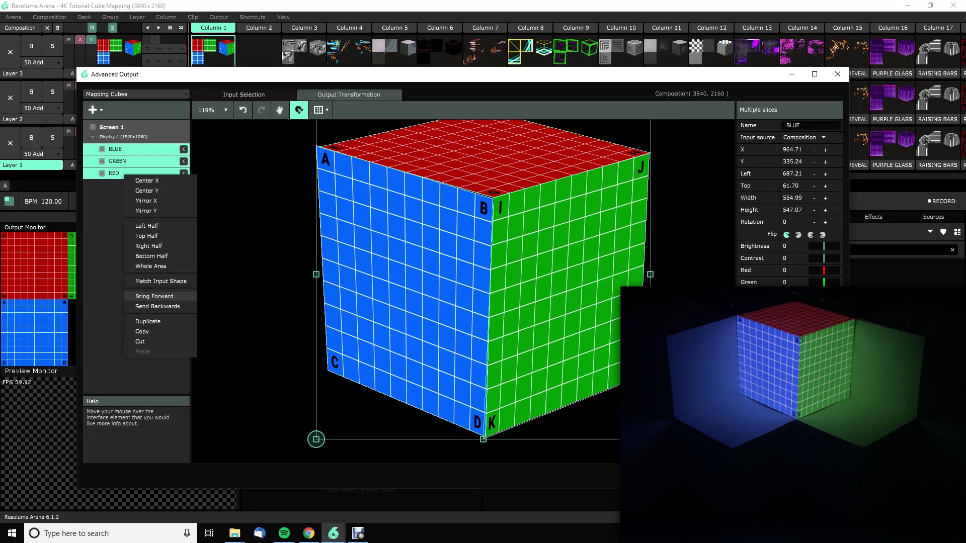
pyautogui.click(257, 284)
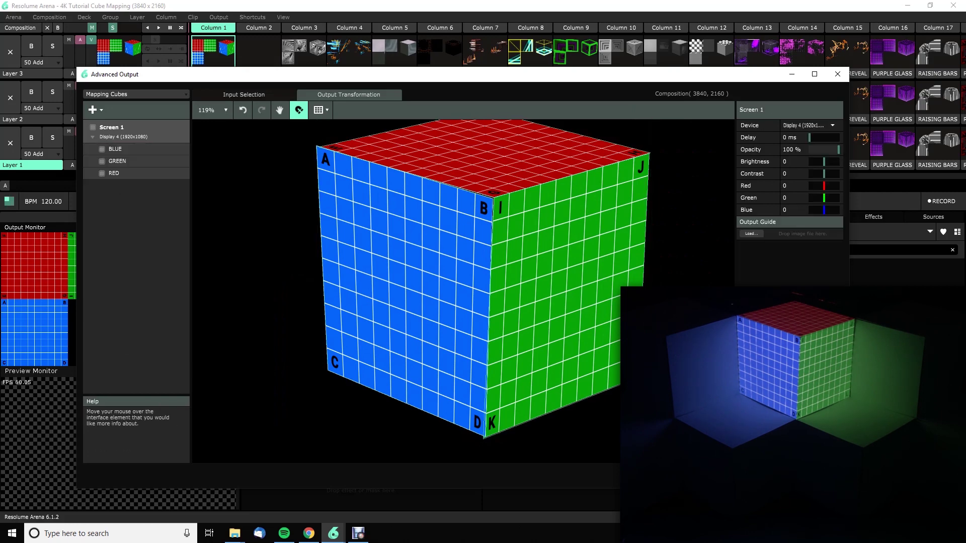
pyautogui.scroll(-3, 256, 283)
pyautogui.moveTo(257, 283); pyautogui.dragTo(341, 206)
pyautogui.scroll(-1, 362, 265)
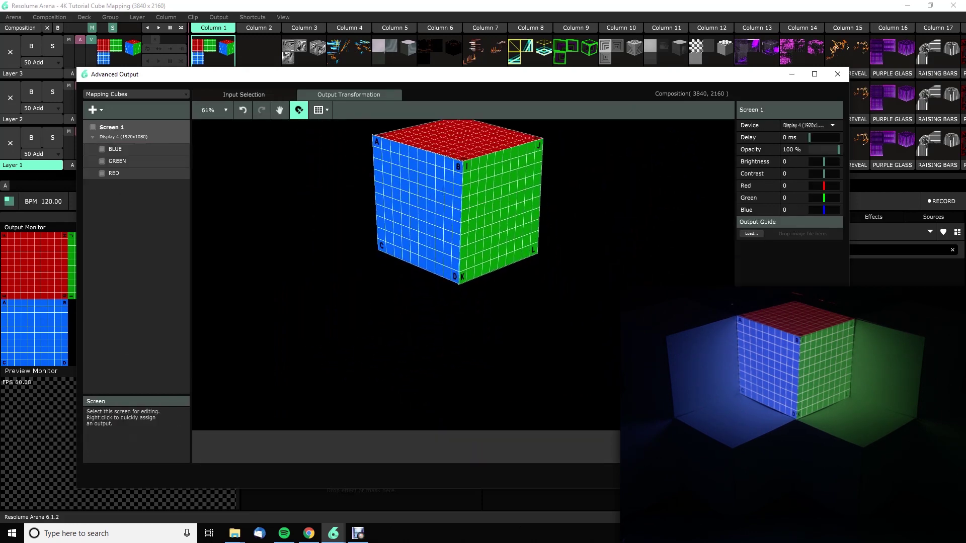
# Duplicate the BLUE, GREEN and RED slices together and place the copies over the lower-left cube
pyautogui.click(115, 149)
pyautogui.keyDown('shift'); pyautogui.click(121, 173); pyautogui.keyUp('shift')
pyautogui.rightClick(136, 166)
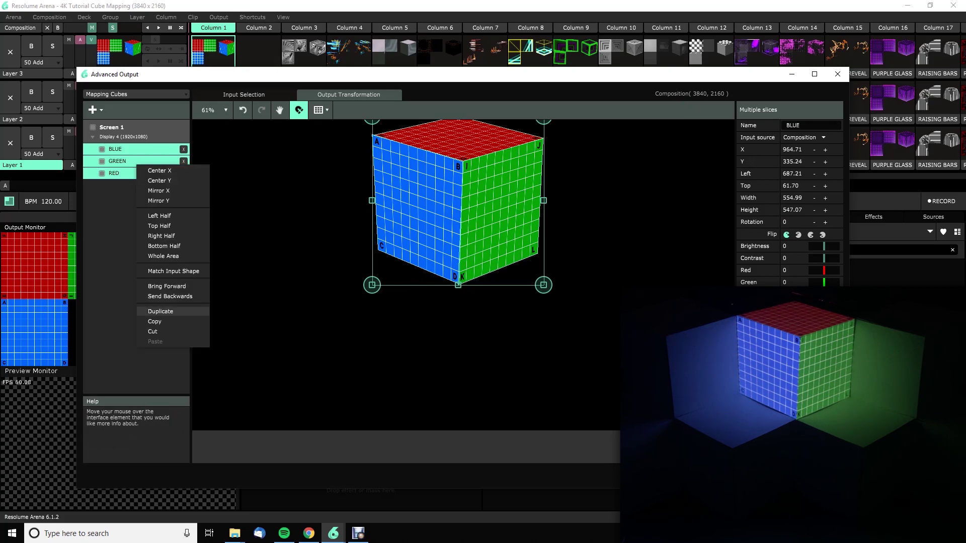
pyautogui.click(160, 312)
pyautogui.moveTo(457, 211); pyautogui.dragTo(373, 356)
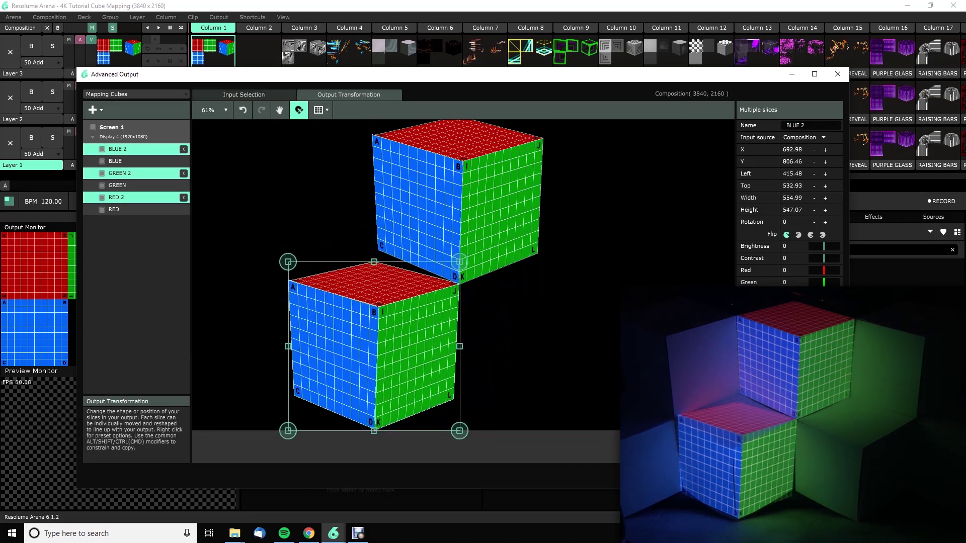
pyautogui.press('Escape')
# Edit RED 2's output points, raising its back corner and extending its left corner to the lower-left cube's top face
pyautogui.click(413, 358)
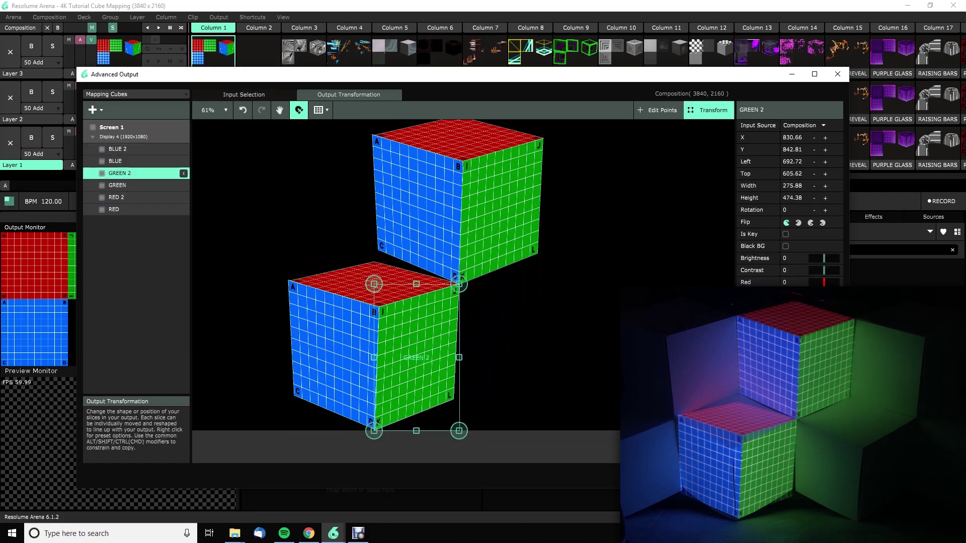
pyautogui.click(375, 284)
pyautogui.click(657, 110)
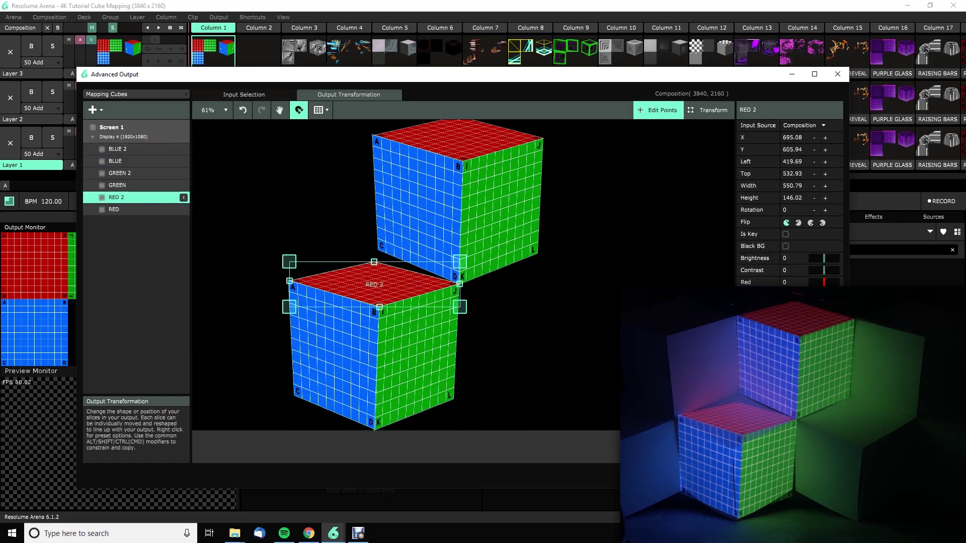
pyautogui.moveTo(374, 262); pyautogui.dragTo(378, 248)
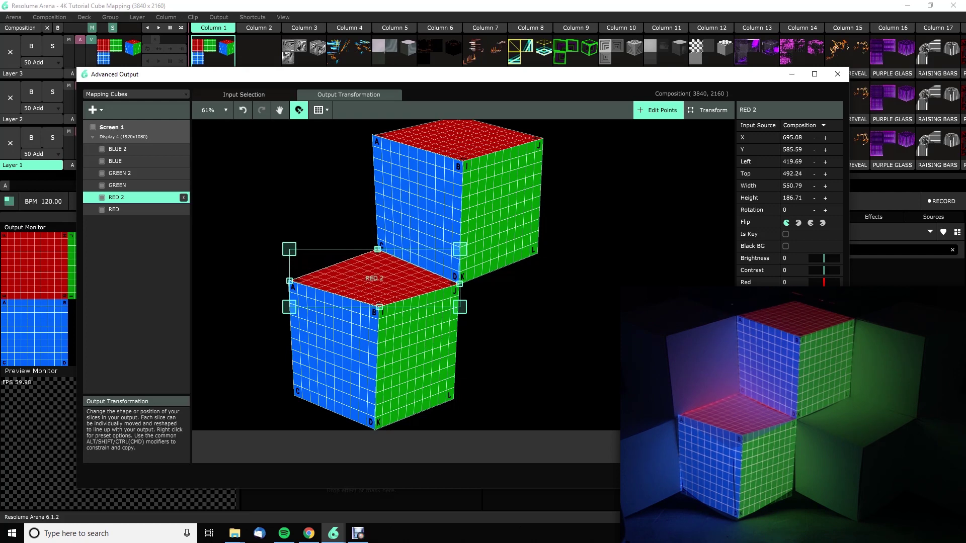
pyautogui.moveTo(290, 280); pyautogui.dragTo(283, 285)
# Pull BLUE 2's corner B and RED 2's front corner down and left to the lower-left cube's front vertex
pyautogui.click(294, 297)
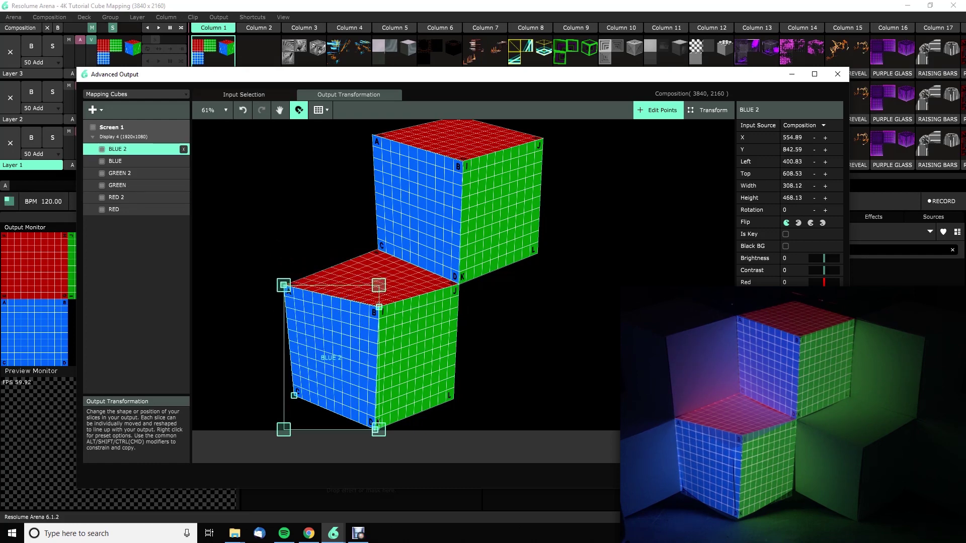
pyautogui.moveTo(378, 307); pyautogui.dragTo(363, 327)
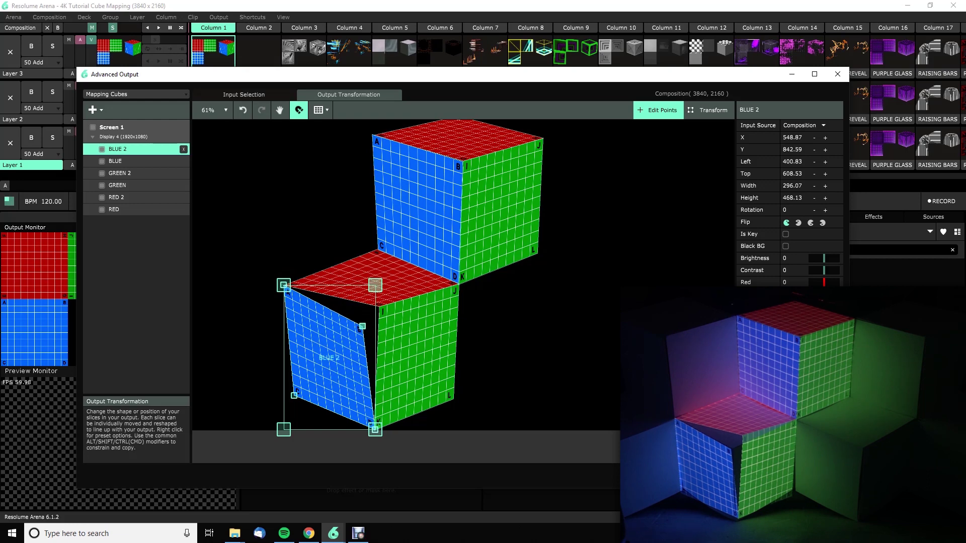
pyautogui.click(371, 283)
pyautogui.moveTo(379, 307); pyautogui.dragTo(361, 327)
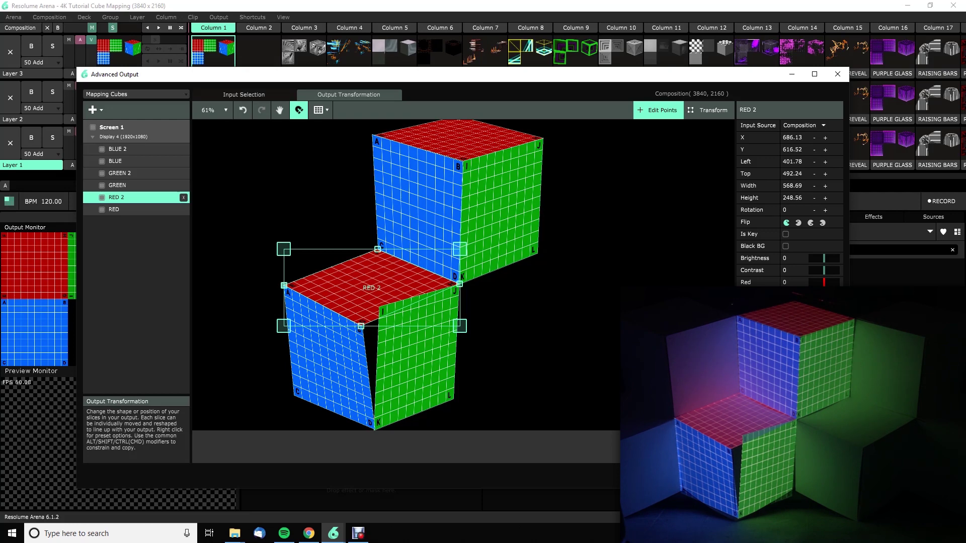
pyautogui.moveTo(285, 285); pyautogui.dragTo(282, 285)
# Move GREEN 2's corner I to the same front vertex and fine-tune it, making the slice about 312 x 474
pyautogui.click(416, 357)
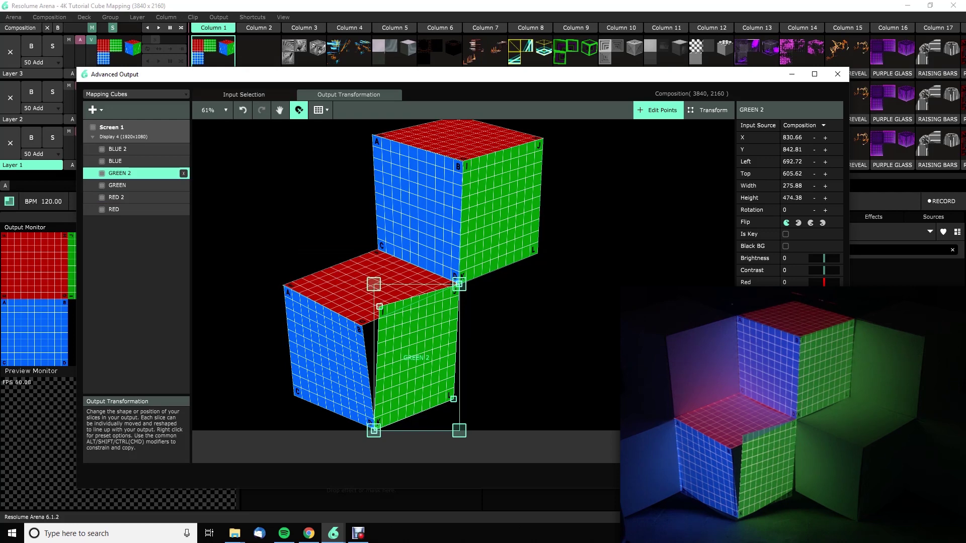
pyautogui.moveTo(379, 306); pyautogui.dragTo(364, 325)
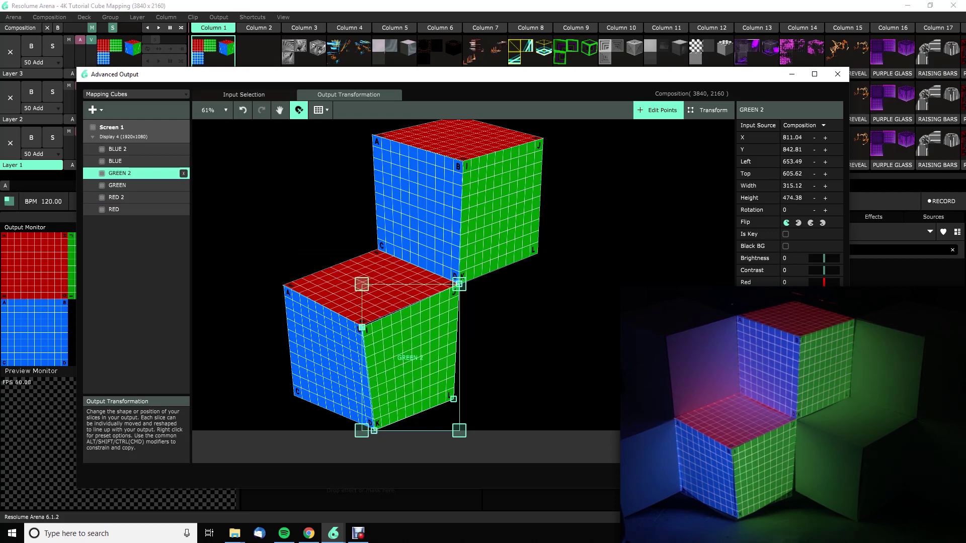
pyautogui.press('Right')
pyautogui.press('Right')
pyautogui.press('Up')
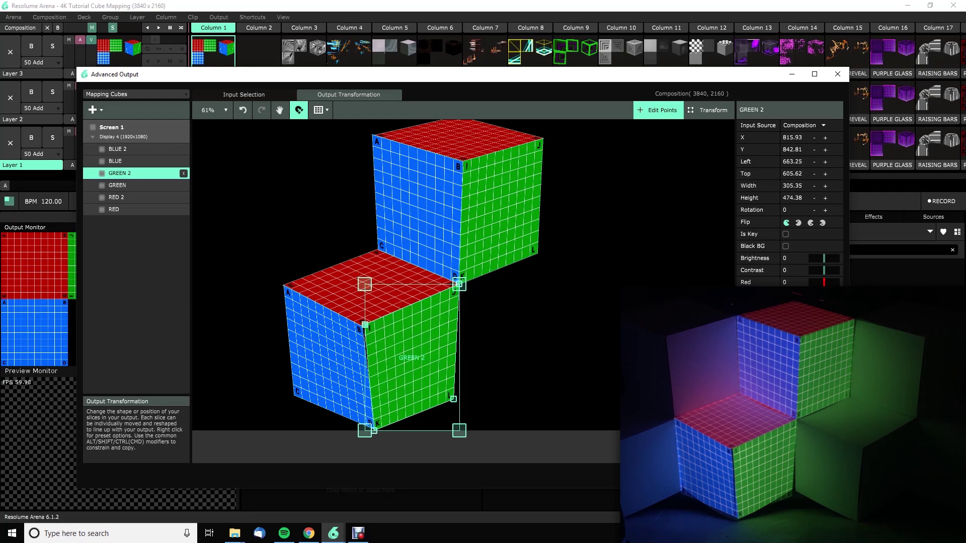
pyautogui.press('Down')
pyautogui.press('Left')
pyautogui.press('Left')
pyautogui.press('Left')
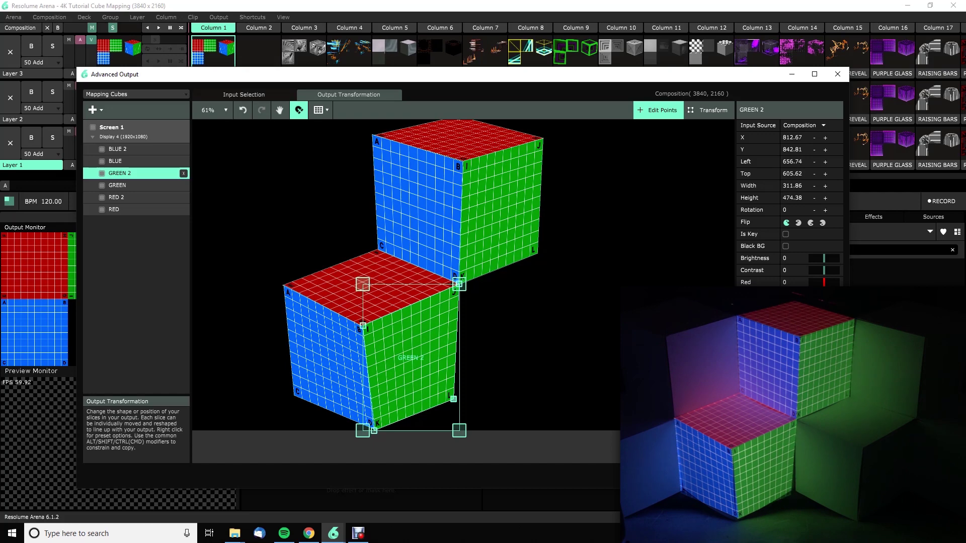
# Fit GREEN 2's corners L and K and BLUE 2's corner D to the lower-left cube's bottom edges
pyautogui.moveTo(454, 399); pyautogui.dragTo(458, 388)
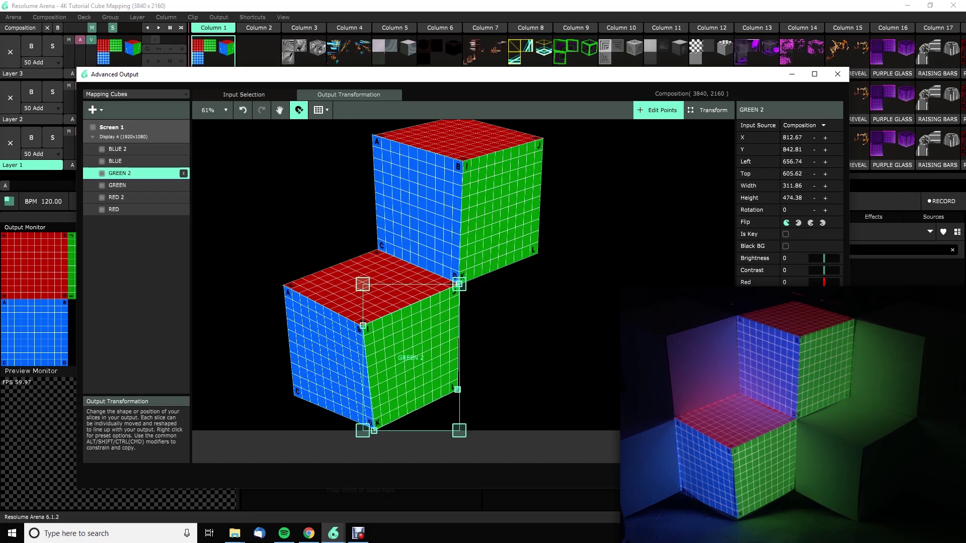
pyautogui.moveTo(374, 431); pyautogui.dragTo(371, 433)
pyautogui.click(371, 432)
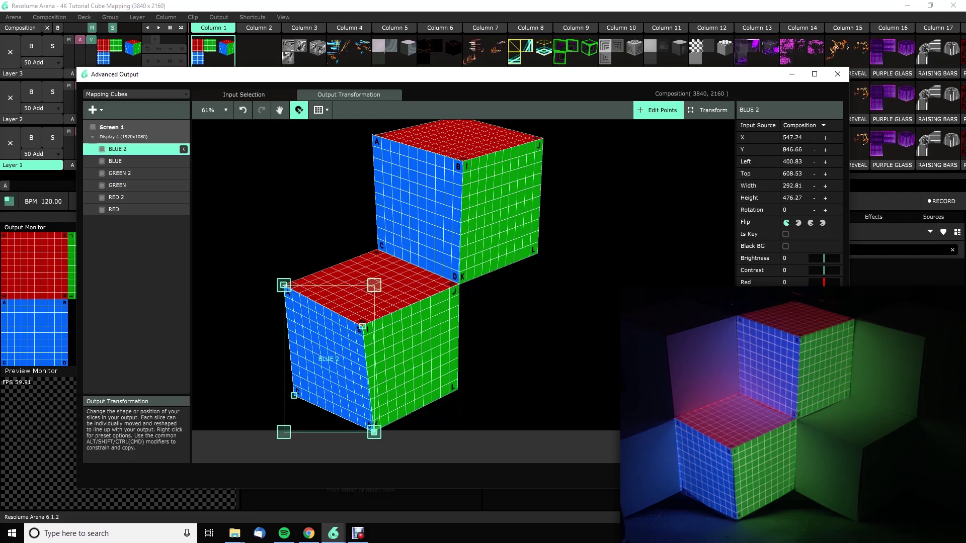
pyautogui.click(372, 431)
pyautogui.click(371, 431)
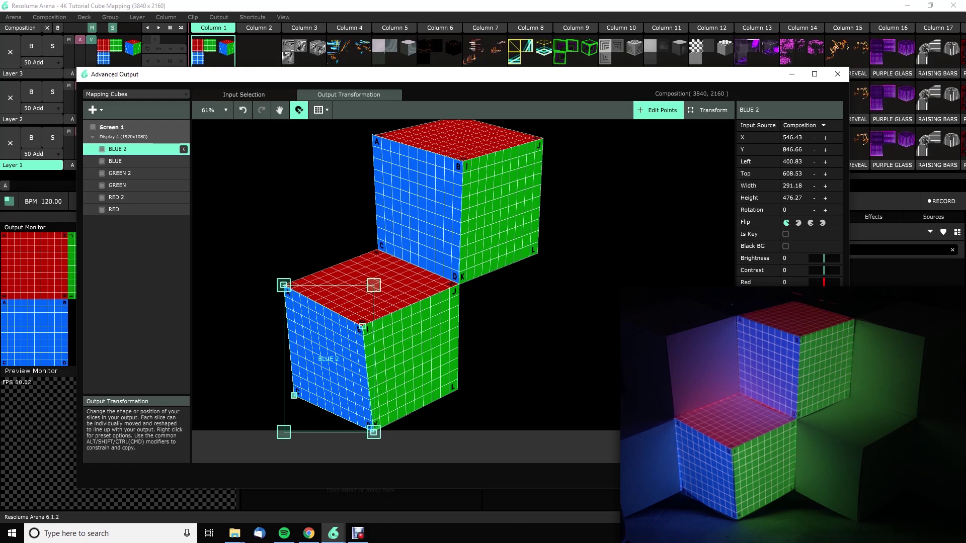
# Move BLUE 2's corner C inward, lower its corner D, and fine-tune GREEN 2's corners K and I
pyautogui.moveTo(293, 395); pyautogui.dragTo(298, 389)
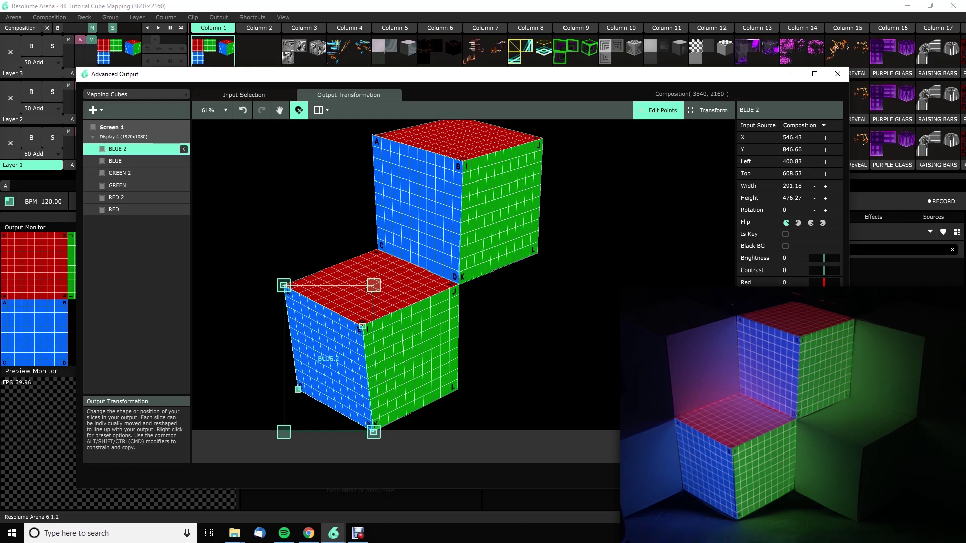
pyautogui.moveTo(373, 432); pyautogui.dragTo(371, 437)
pyautogui.click(372, 436)
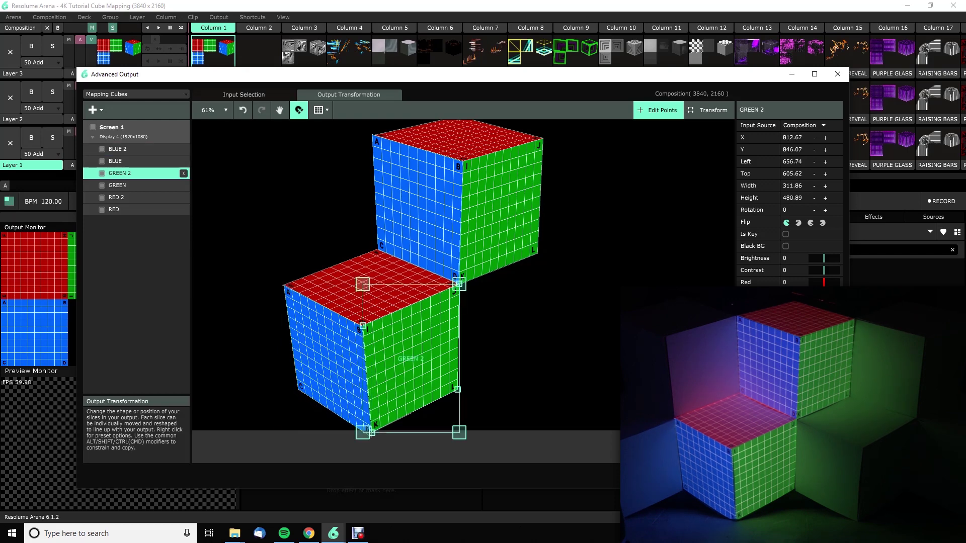
pyautogui.press('Left')
pyautogui.moveTo(362, 325); pyautogui.dragTo(363, 326)
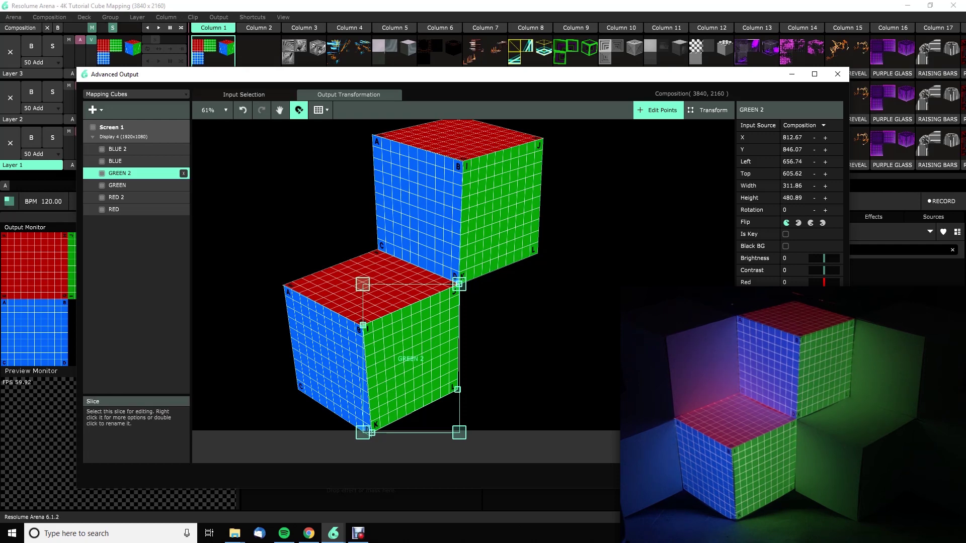
# Move BLUE 2, GREEN 2 and RED 2 together below RED in the slice order
pyautogui.click(136, 197)
pyautogui.keyDown('ctrl'); pyautogui.click(136, 173); pyautogui.keyUp('ctrl')
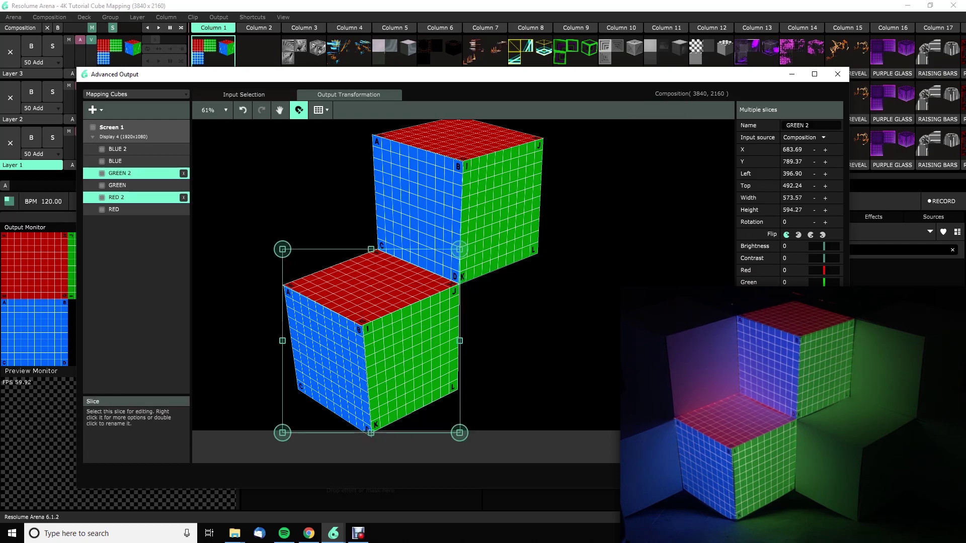
pyautogui.keyDown('ctrl'); pyautogui.click(135, 149); pyautogui.keyUp('ctrl')
pyautogui.moveTo(136, 149); pyautogui.dragTo(138, 217)
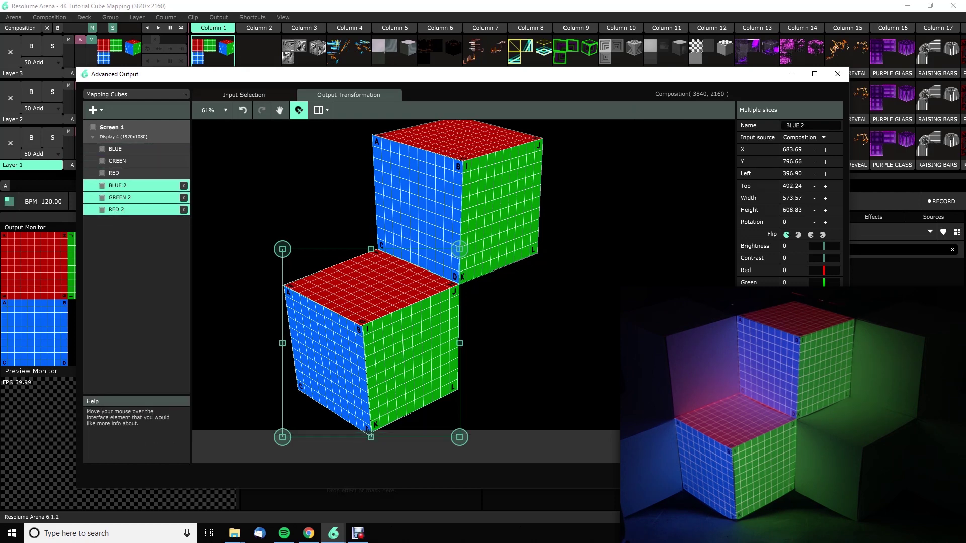
# Duplicate BLUE 2, GREEN 2 and RED 2, put the copies first in the slice order and place them over the lower-right cube
pyautogui.rightClick(120, 191)
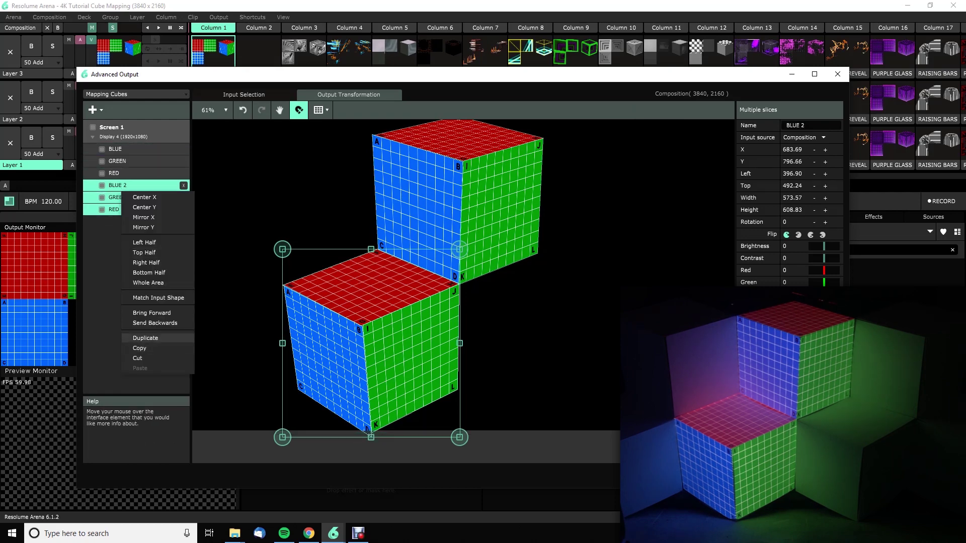
pyautogui.click(144, 338)
pyautogui.moveTo(119, 185); pyautogui.dragTo(120, 145)
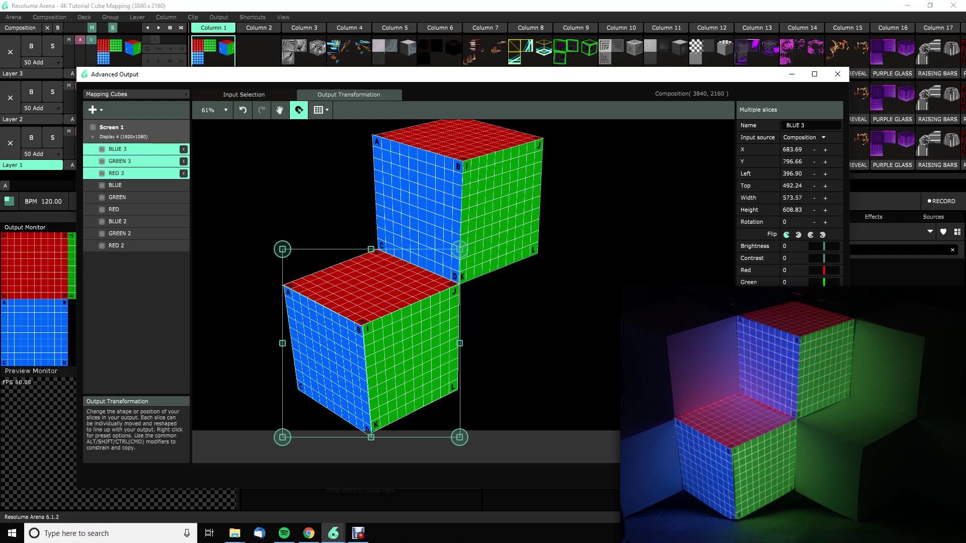
pyautogui.moveTo(371, 342); pyautogui.dragTo(548, 341)
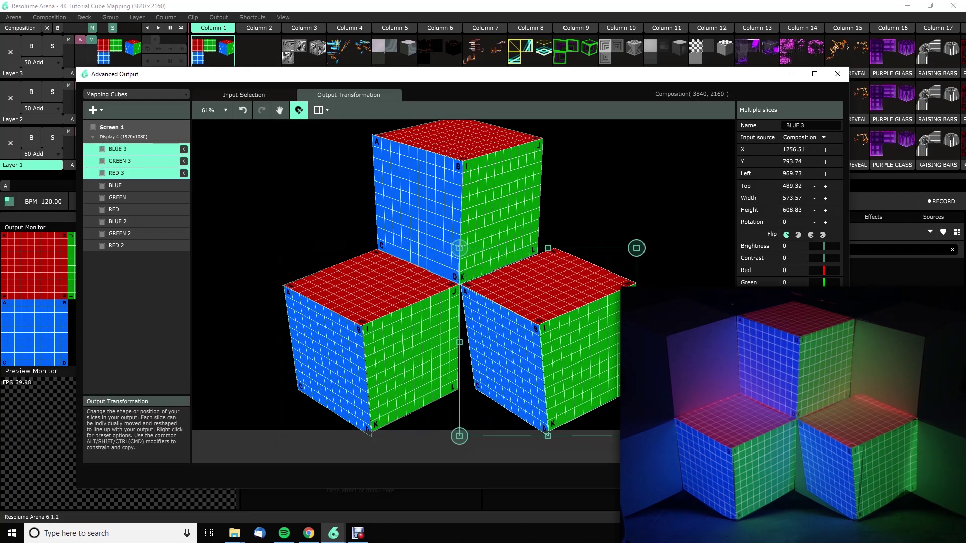
pyautogui.press('Escape')
# Edit RED 3's output points, moving its back and right corners to the cube's top face, making it about 564 x 232
pyautogui.click(548, 287)
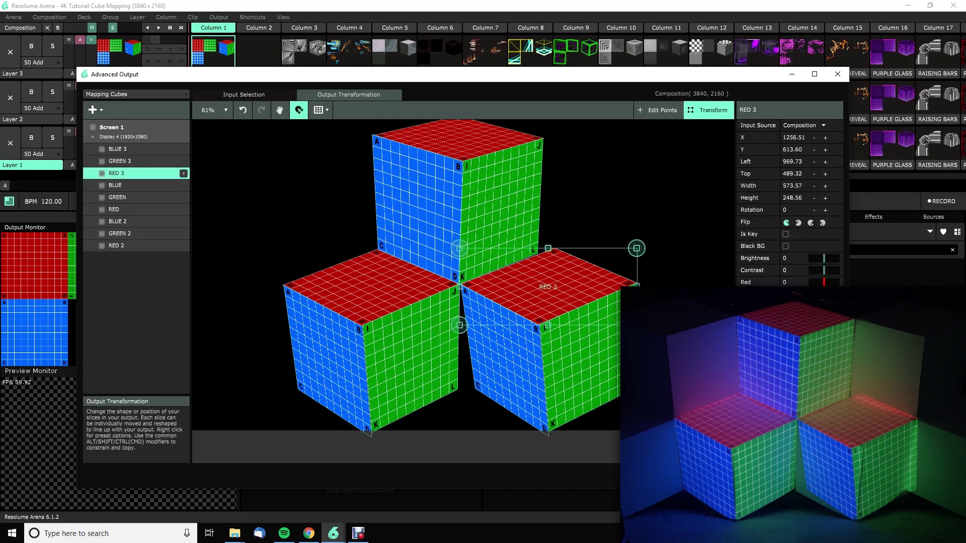
pyautogui.click(658, 110)
pyautogui.moveTo(555, 248); pyautogui.dragTo(538, 253)
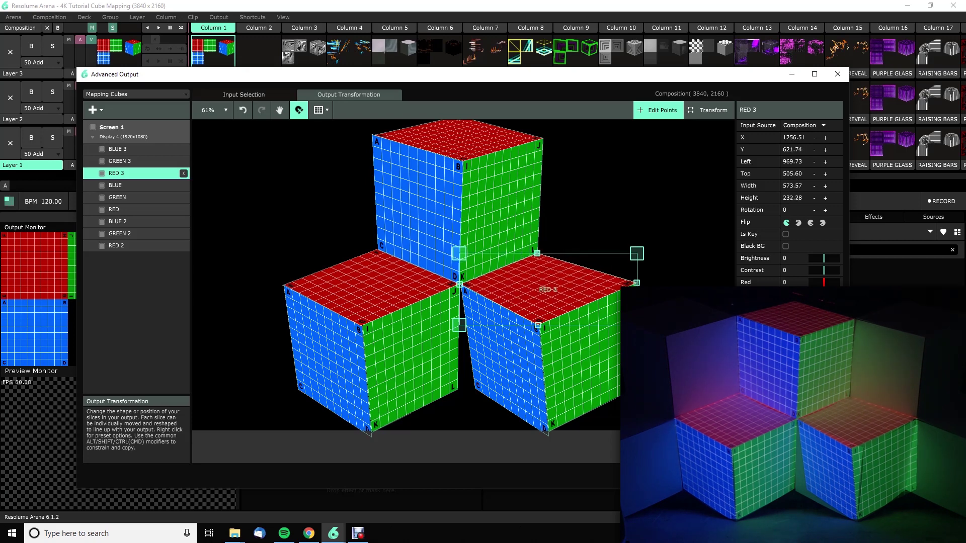
pyautogui.moveTo(636, 283); pyautogui.dragTo(634, 282)
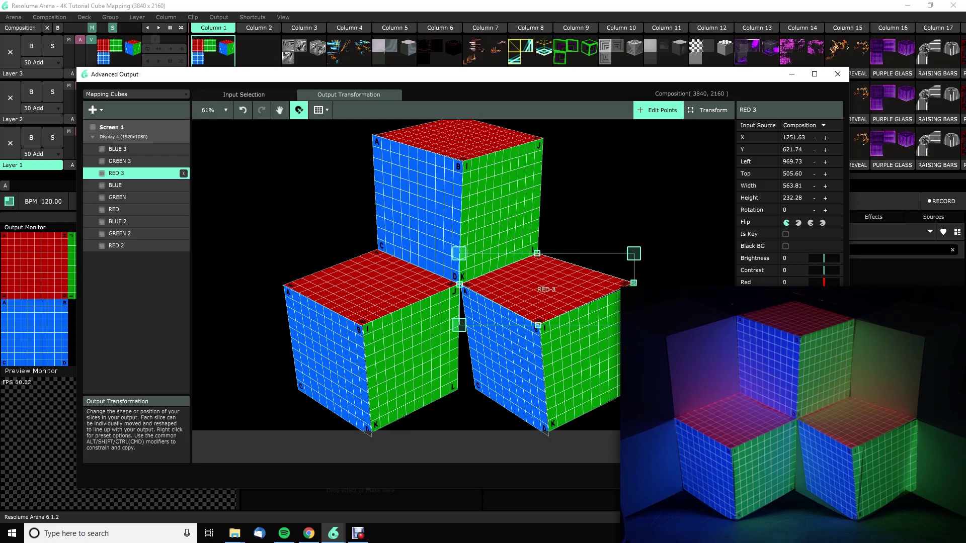
# Shift RED 3's front corner and GREEN 3's corner I right to the lower-right cube's front vertex
pyautogui.moveTo(537, 326); pyautogui.dragTo(558, 324)
pyautogui.click(579, 352)
pyautogui.click(558, 323)
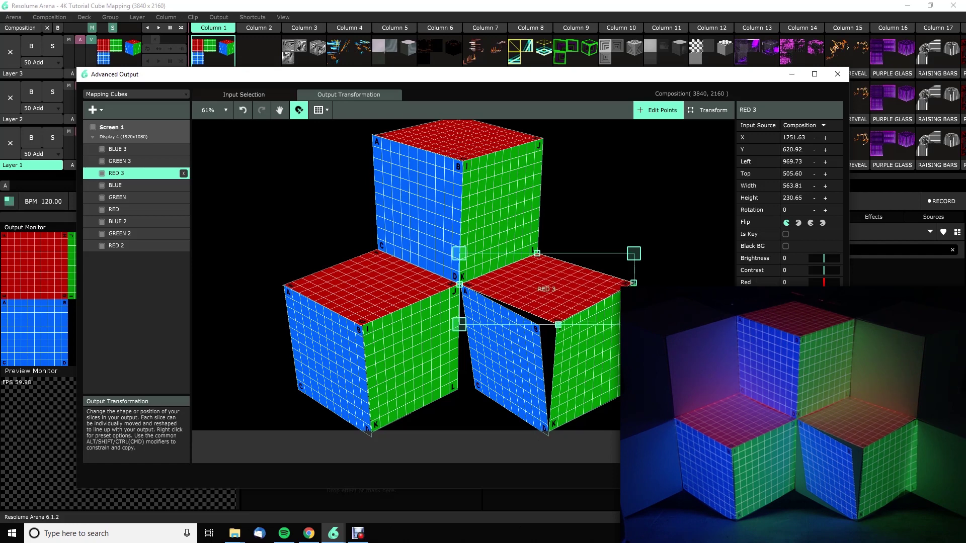
pyautogui.moveTo(633, 283); pyautogui.dragTo(633, 283)
pyautogui.click(634, 285)
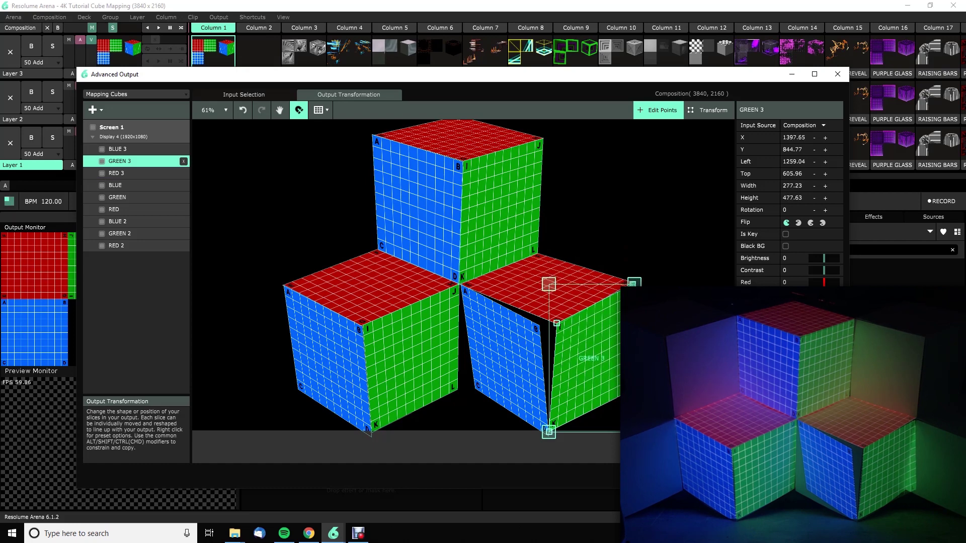
# Fit BLUE 3's corners B, C and D to the lower-right cube's blue face, making the slice about 312 wide
pyautogui.click(538, 327)
pyautogui.moveTo(539, 325); pyautogui.dragTo(555, 325)
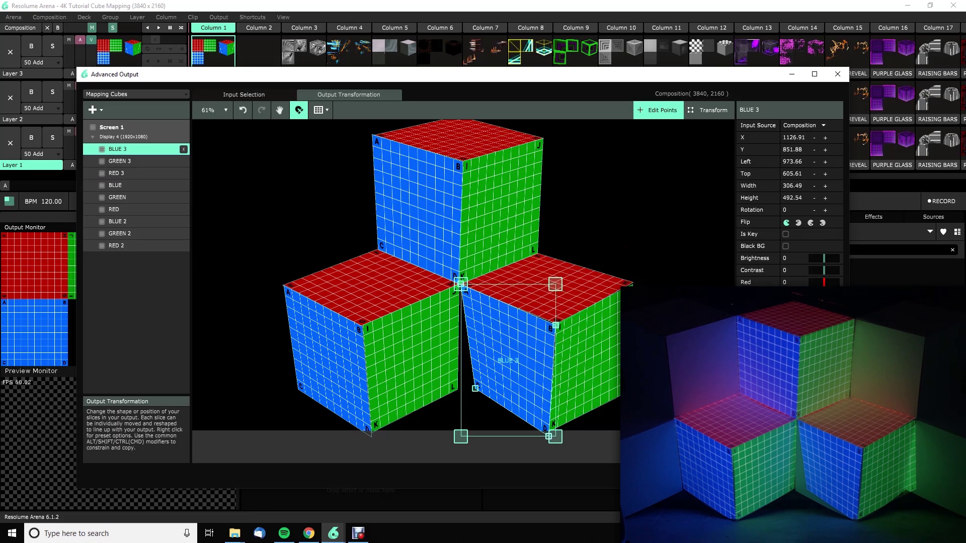
pyautogui.moveTo(476, 388); pyautogui.dragTo(459, 391)
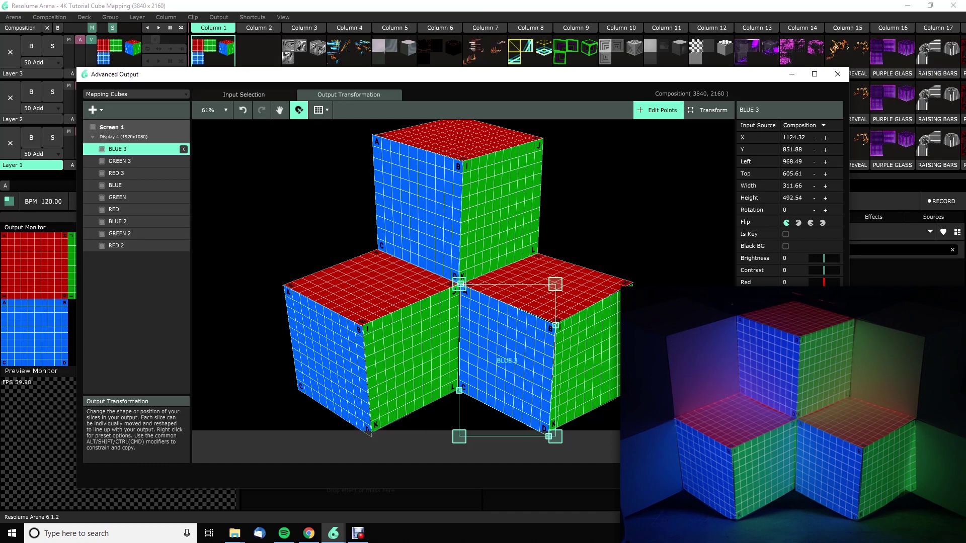
pyautogui.moveTo(549, 437); pyautogui.dragTo(547, 435)
# Fit GREEN 3's outer and bottom corners to the cube at about 281 x 496 and nudge RED 3's right corner to match
pyautogui.click(584, 372)
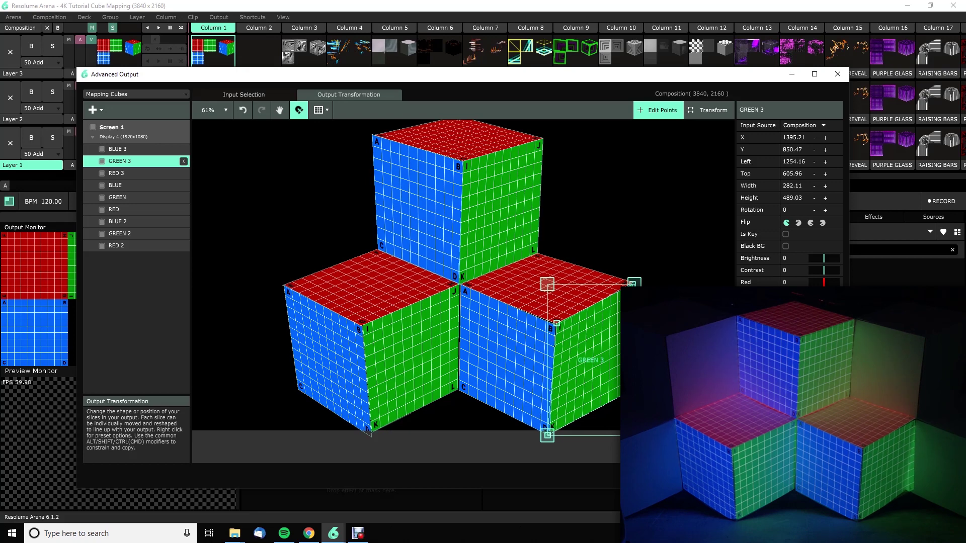
pyautogui.moveTo(635, 284); pyautogui.dragTo(633, 283)
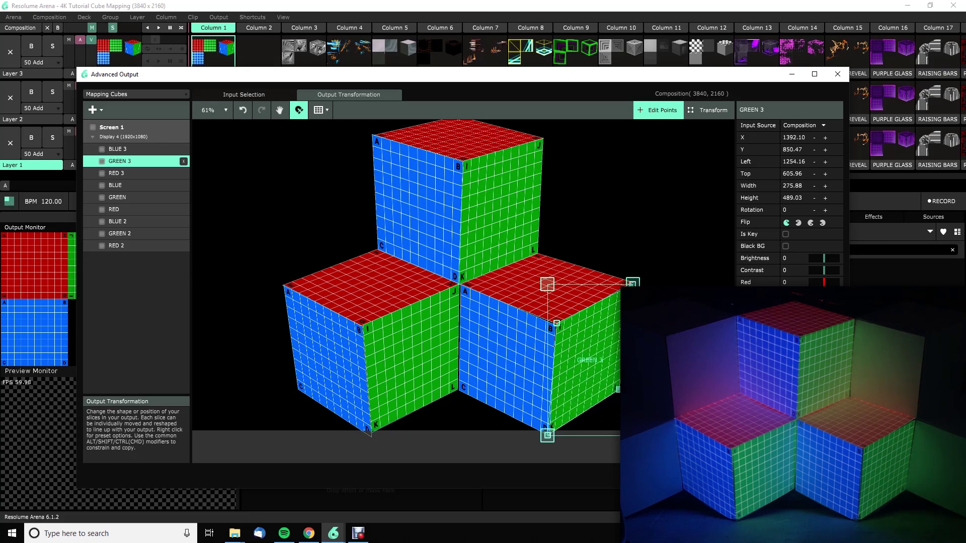
pyautogui.moveTo(547, 435); pyautogui.dragTo(545, 437)
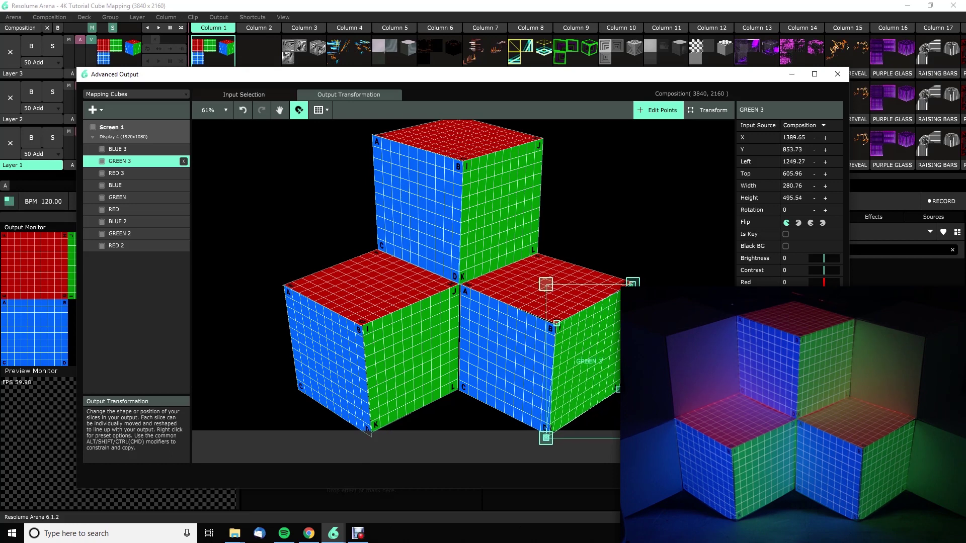
pyautogui.click(546, 289)
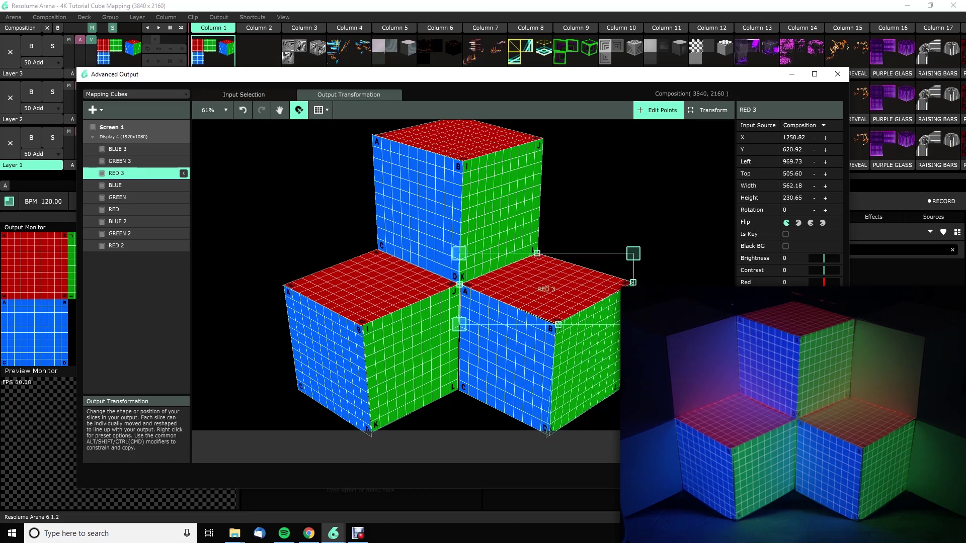
pyautogui.moveTo(633, 282); pyautogui.dragTo(634, 283)
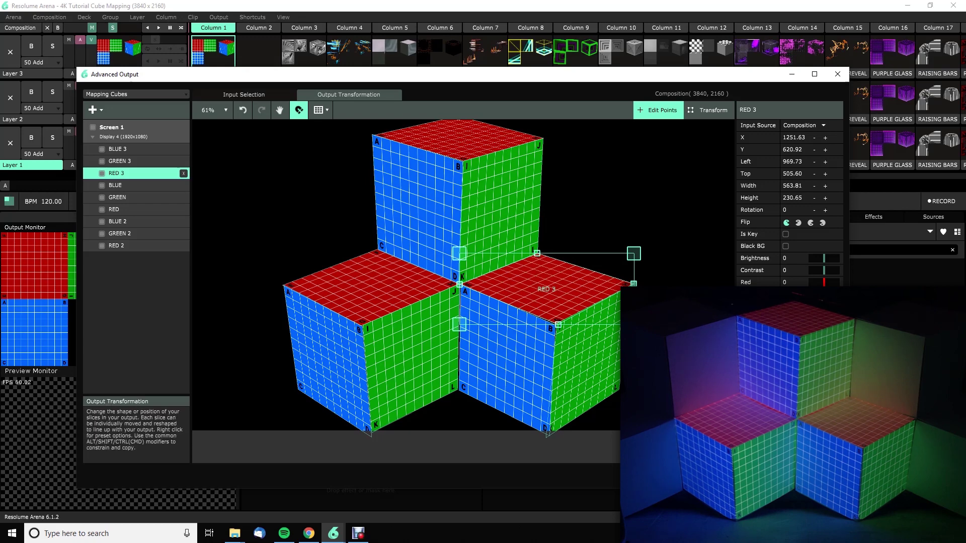
# Set the input source of the BLUE 3, GREEN 3 and RED 3 slices to Layer 1
pyautogui.keyDown('ctrl'); pyautogui.click(120, 161); pyautogui.keyUp('ctrl')
pyautogui.keyDown('ctrl'); pyautogui.click(118, 149); pyautogui.keyUp('ctrl')
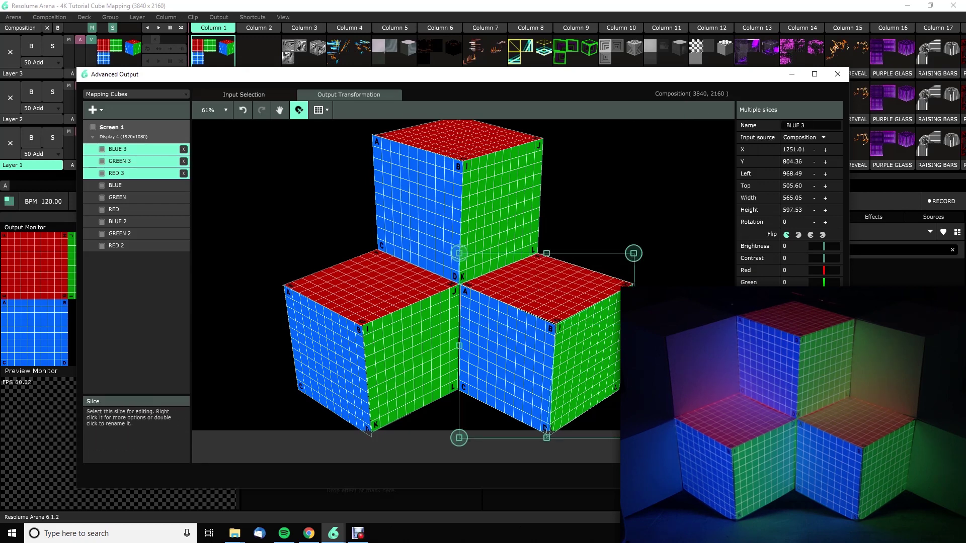
pyautogui.click(804, 138)
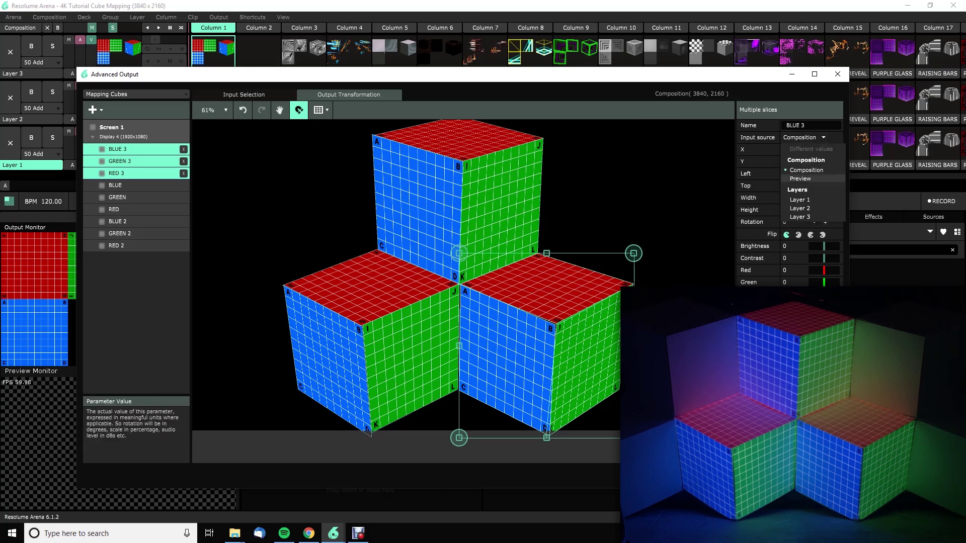
pyautogui.click(800, 200)
# Set the input source of the upper cube's BLUE, GREEN and RED slices to Layer 2
pyautogui.click(115, 185)
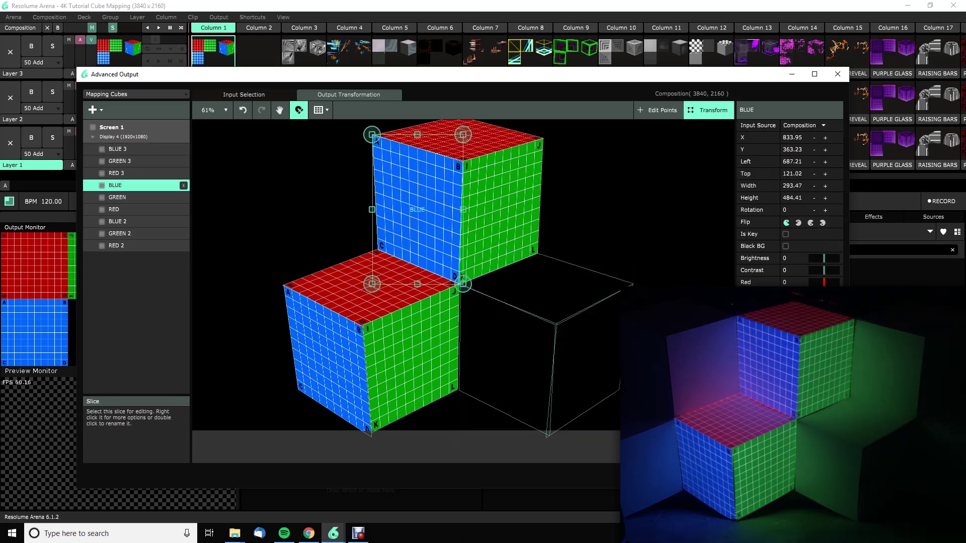
pyautogui.keyDown('shift'); pyautogui.click(114, 209); pyautogui.keyUp('shift')
pyautogui.click(805, 137)
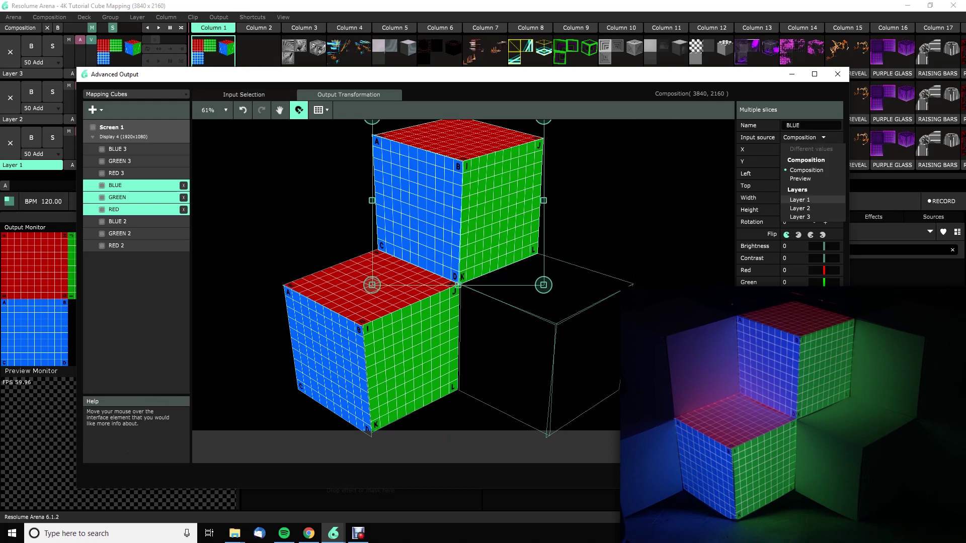
pyautogui.click(799, 208)
# Set the input source of the BLUE 2, GREEN 2 and RED 2 slices to Layer 3
pyautogui.click(327, 357)
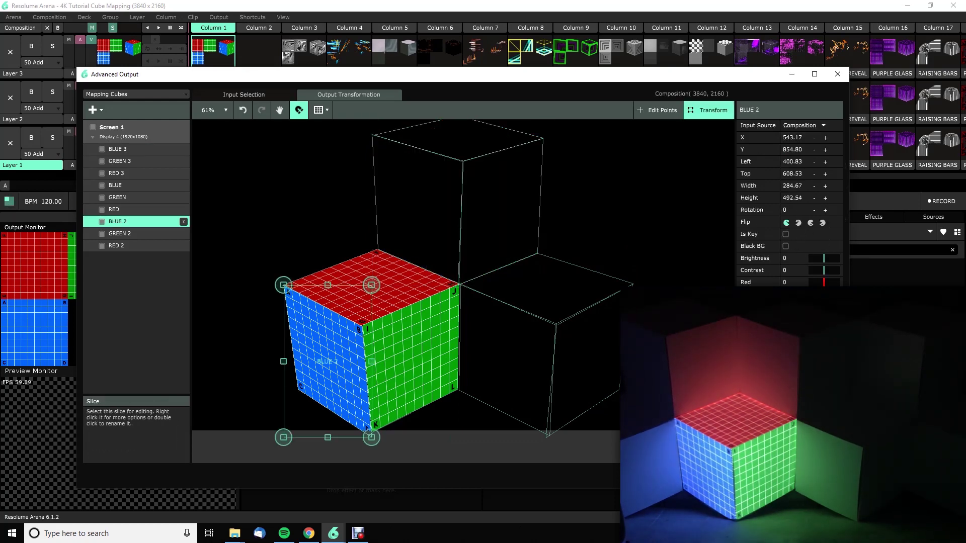
pyautogui.keyDown('shift'); pyautogui.click(116, 245); pyautogui.keyUp('shift')
pyautogui.click(803, 137)
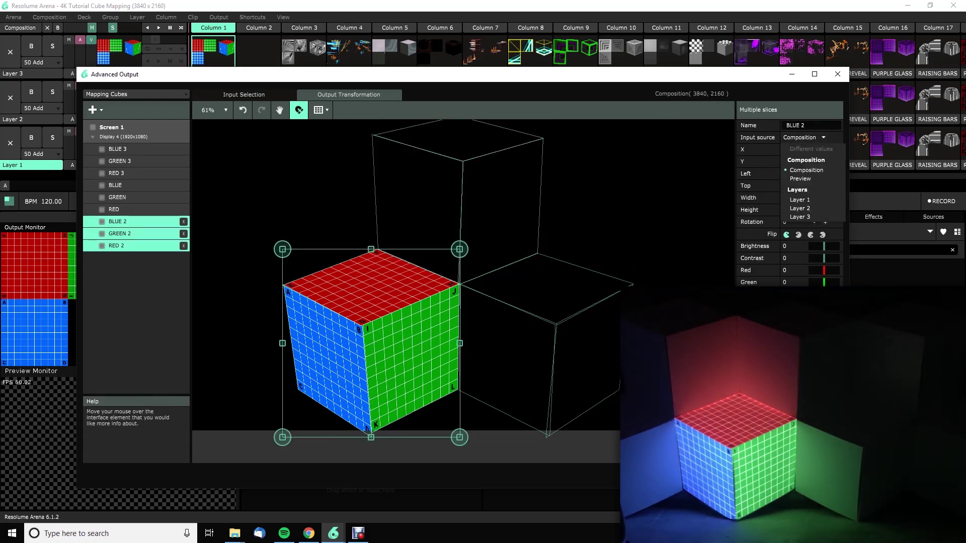
pyautogui.click(800, 216)
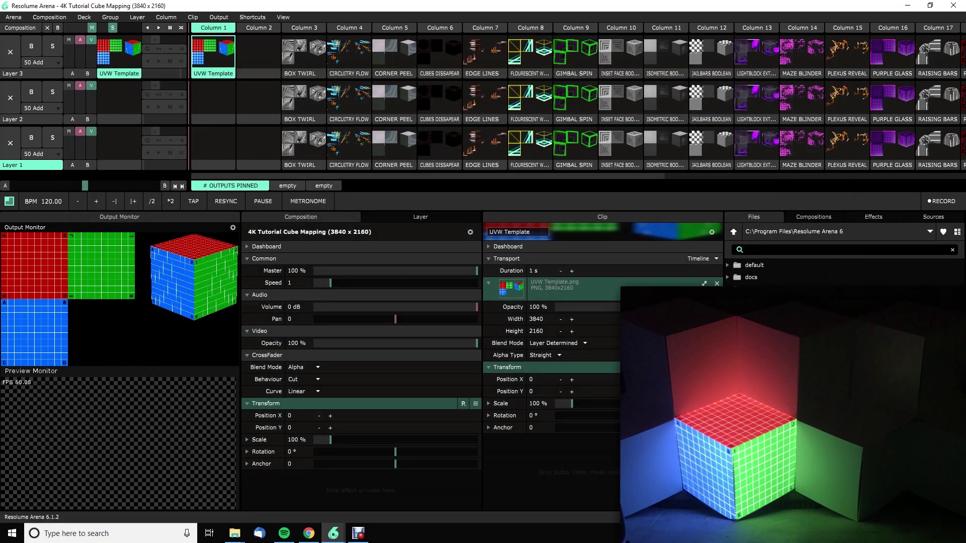
# Launch the CIRCUITRY FLOW clips of Column 4 on all three layers at once
pyautogui.click(49, 17)
pyautogui.click(43, 82)
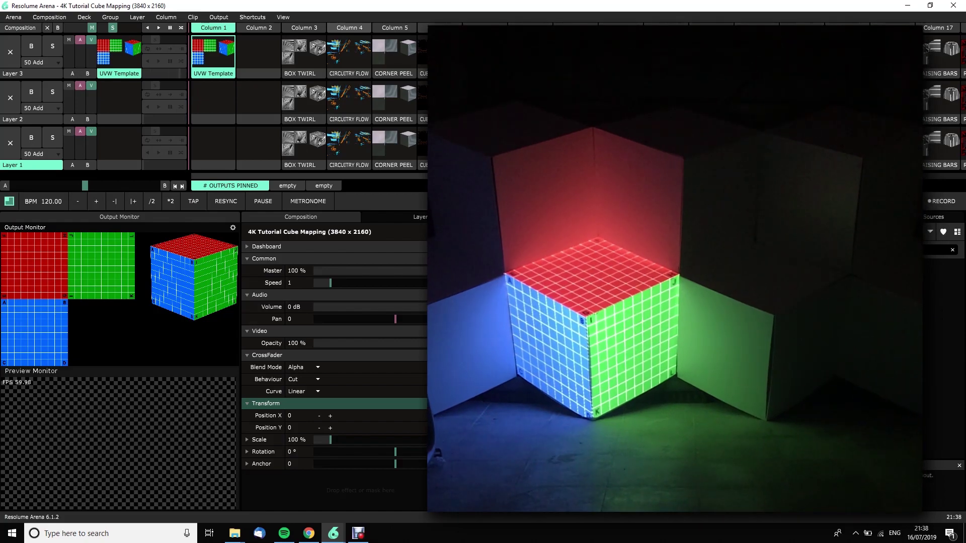
pyautogui.click(349, 28)
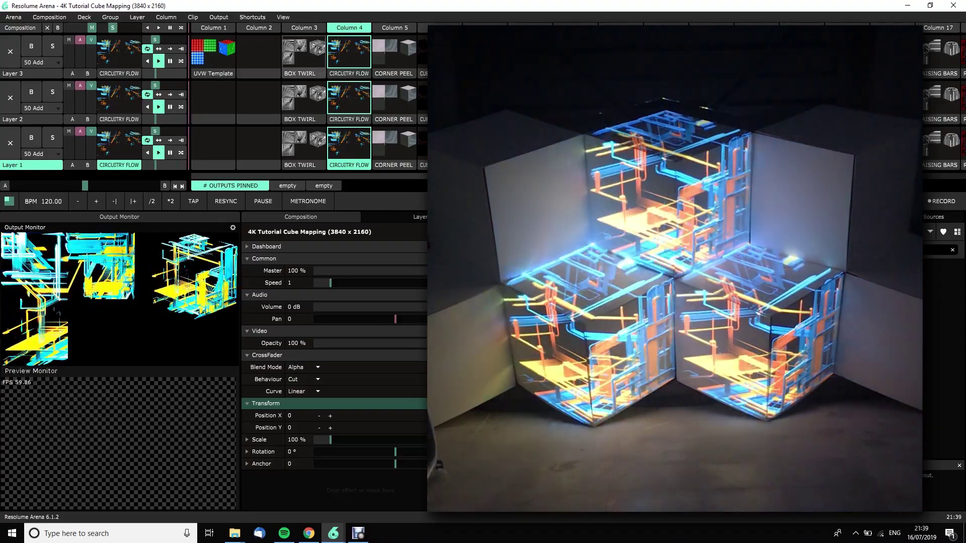
# Preview the Layer 3 BOX TWIRL clip and select all clips across the three layers
pyautogui.click(304, 73)
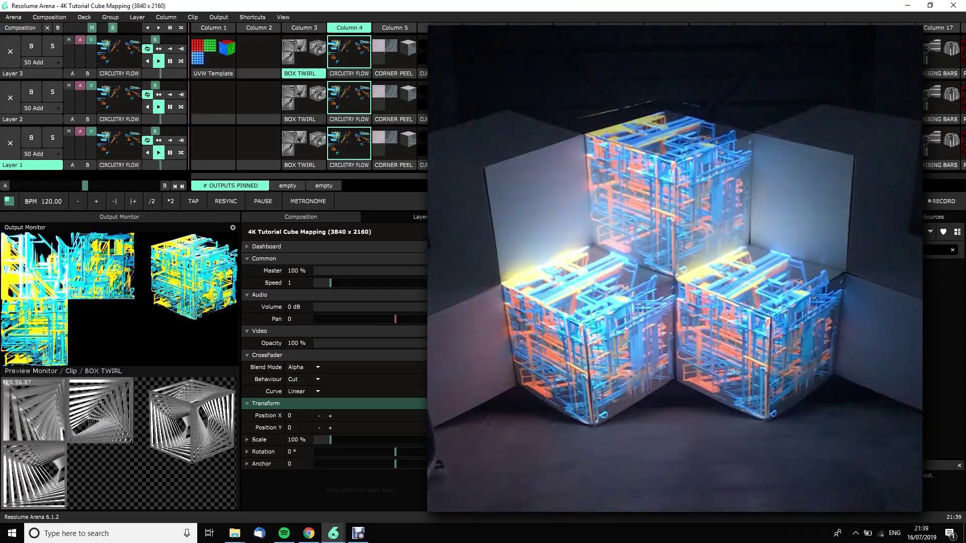
pyautogui.hscroll(10, 309, 101)
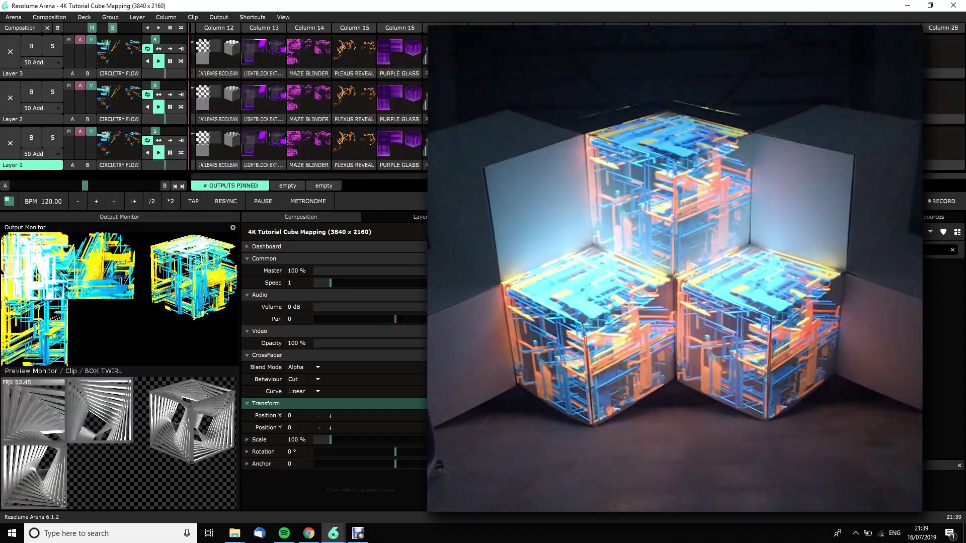
pyautogui.hotkey('ctrl', 'a')
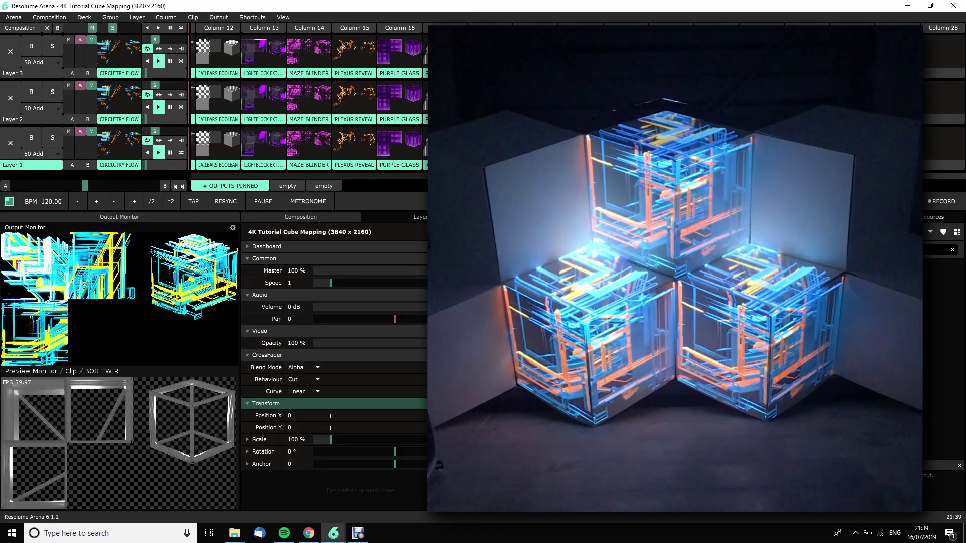
# Launch the RUBIX CUBE clip on Layer 2 for the upper cube
pyautogui.click(444, 98)
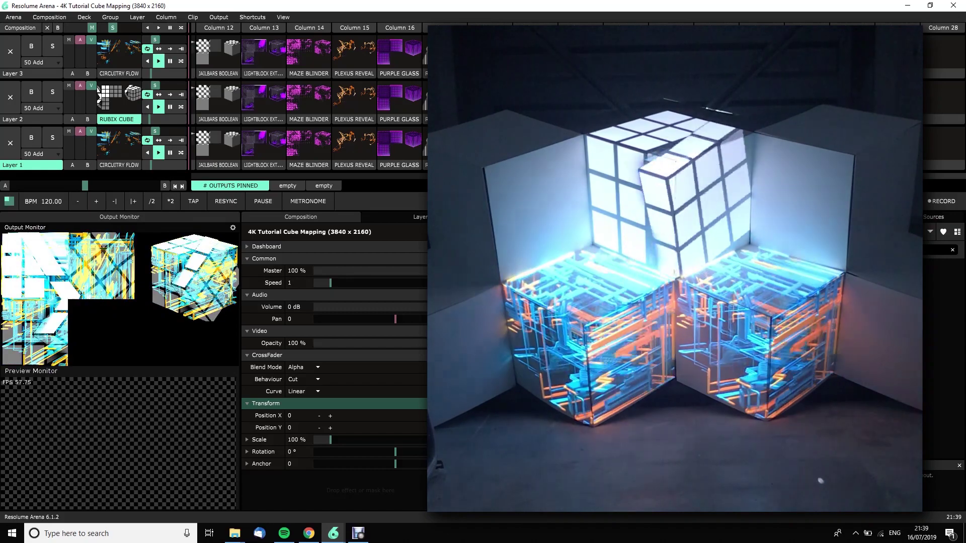